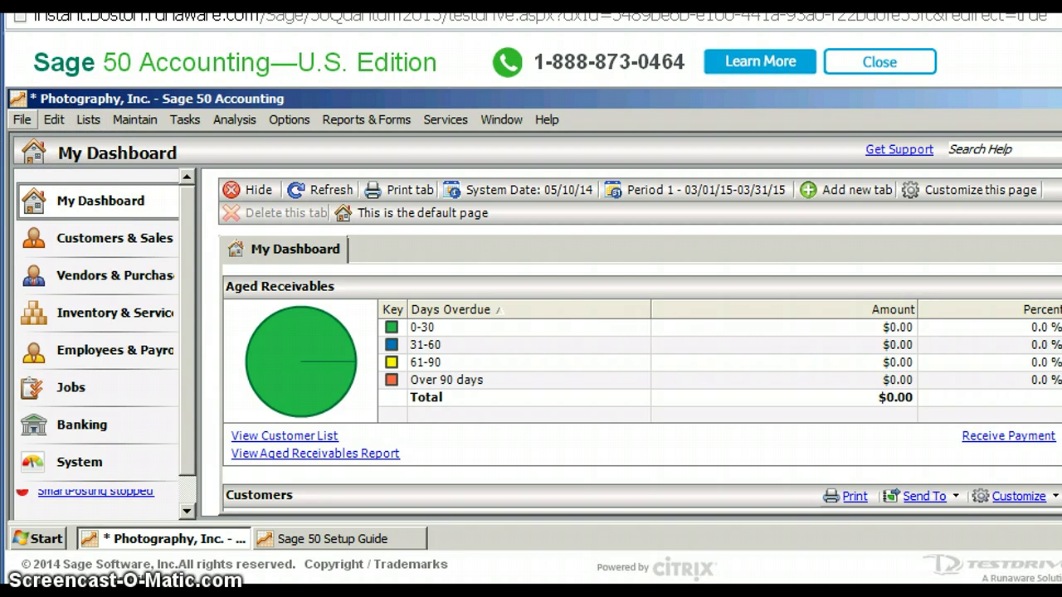
Open the previous company Bellwether Garden Supply while keeping Photography, Inc. open
{"action": "left_click", "coordinate": [22, 120]}
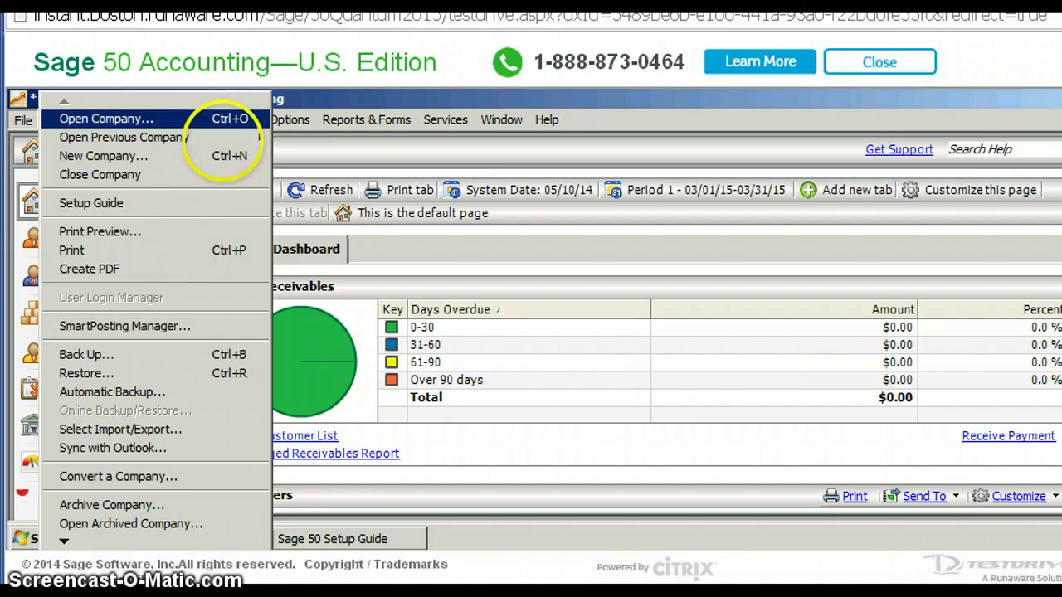
{"action": "mouse_move", "coordinate": [248, 136]}
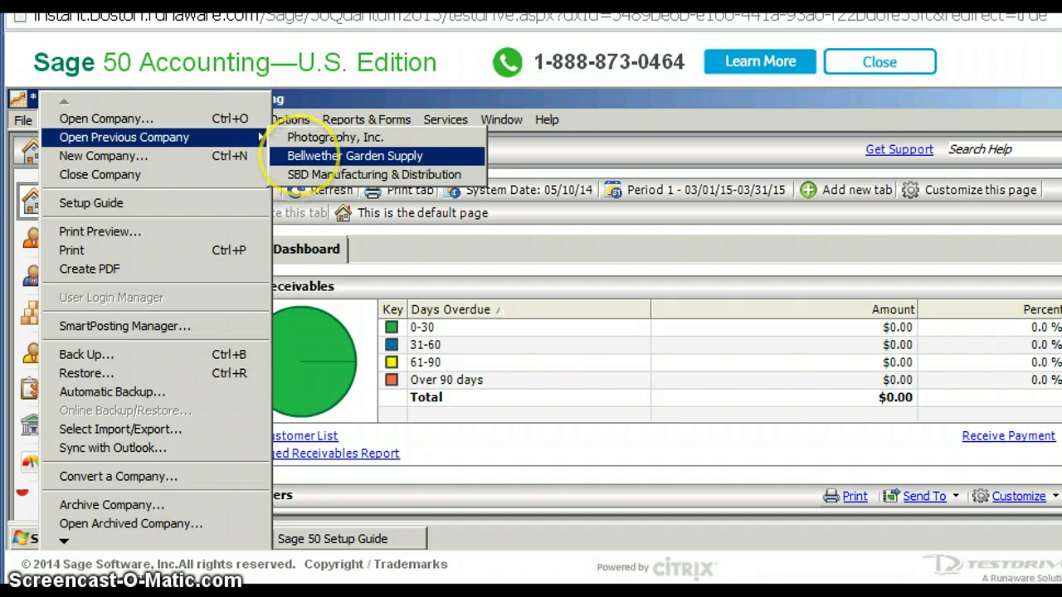
{"action": "left_click", "coordinate": [295, 155]}
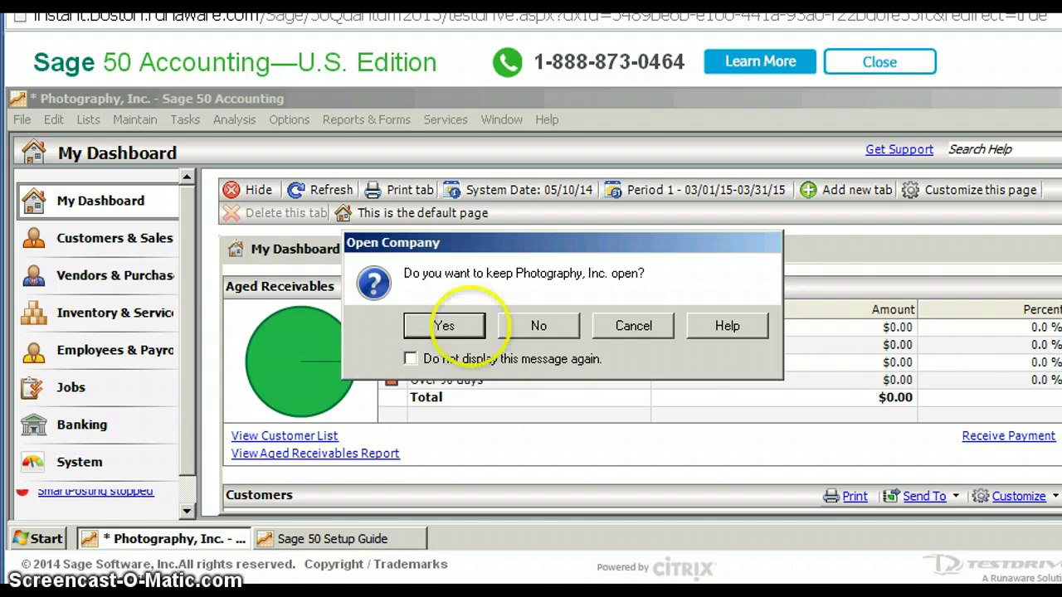
{"action": "left_click", "coordinate": [448, 323]}
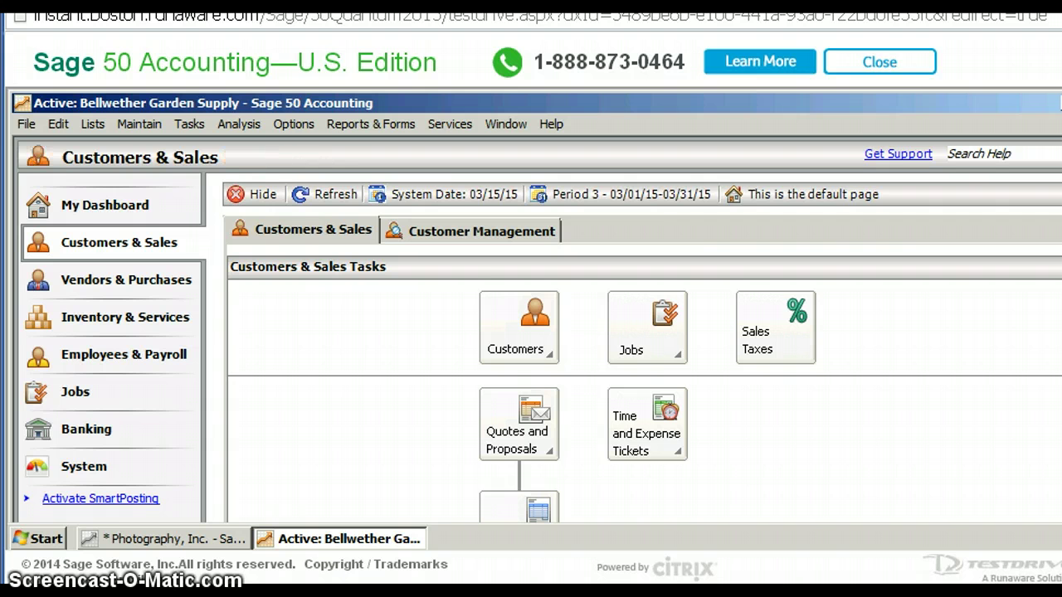
Display the Cash Disbursements Journal from the Accounts Payable reports
{"action": "left_click", "coordinate": [116, 397]}
{"action": "left_click", "coordinate": [371, 124]}
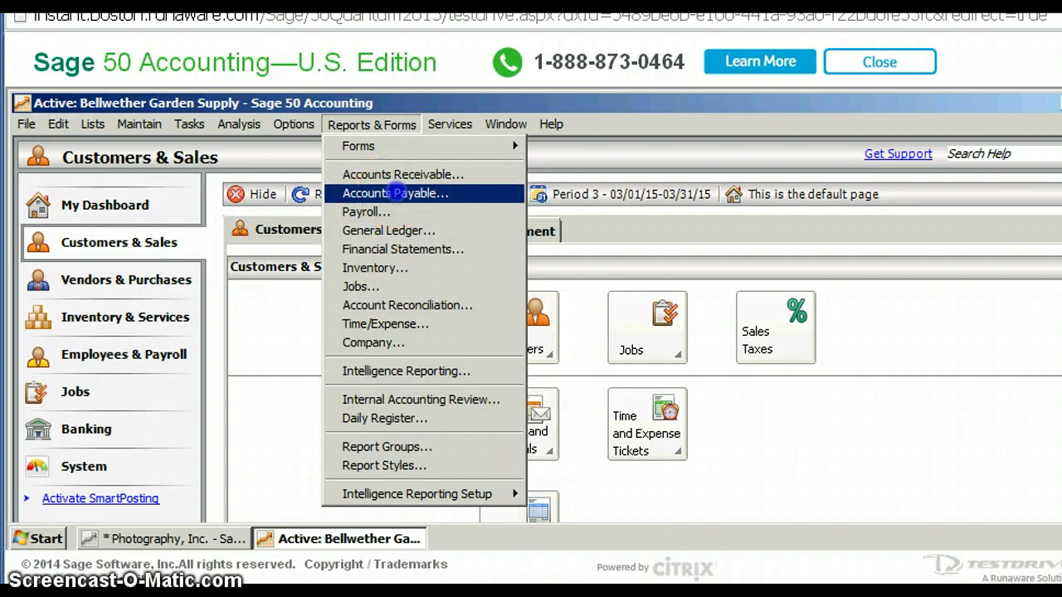
{"action": "left_click", "coordinate": [399, 193]}
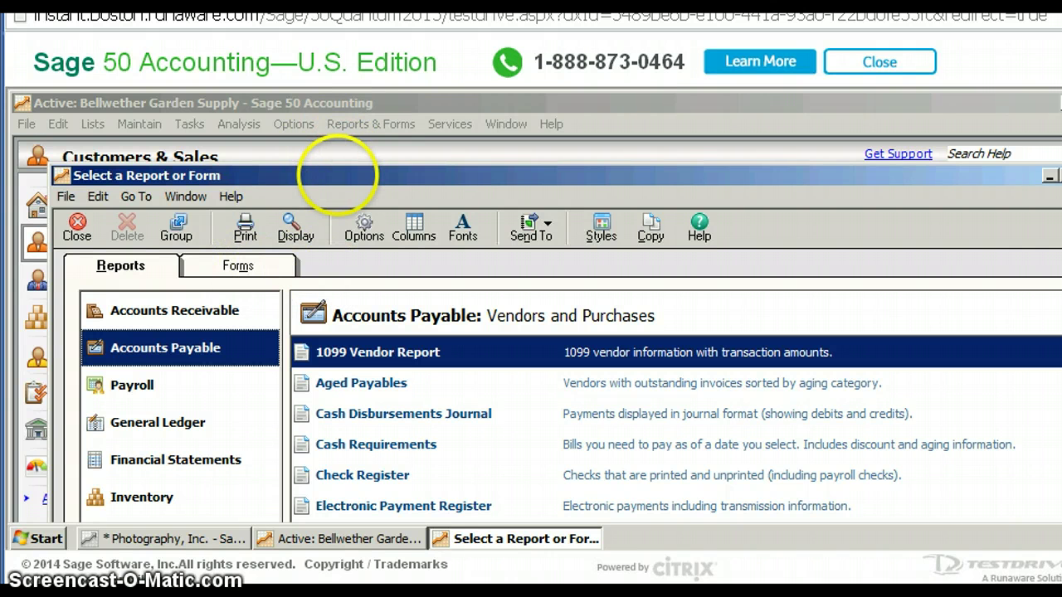
{"action": "left_click_drag", "start_coordinate": [339, 171], "coordinate": [300, 103]}
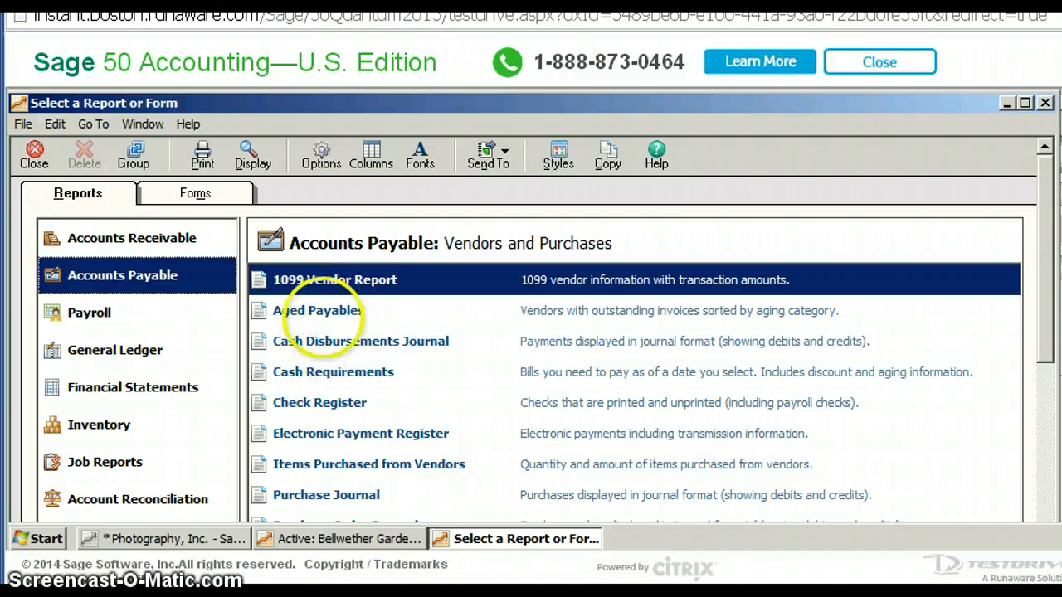
{"action": "left_click", "coordinate": [315, 343]}
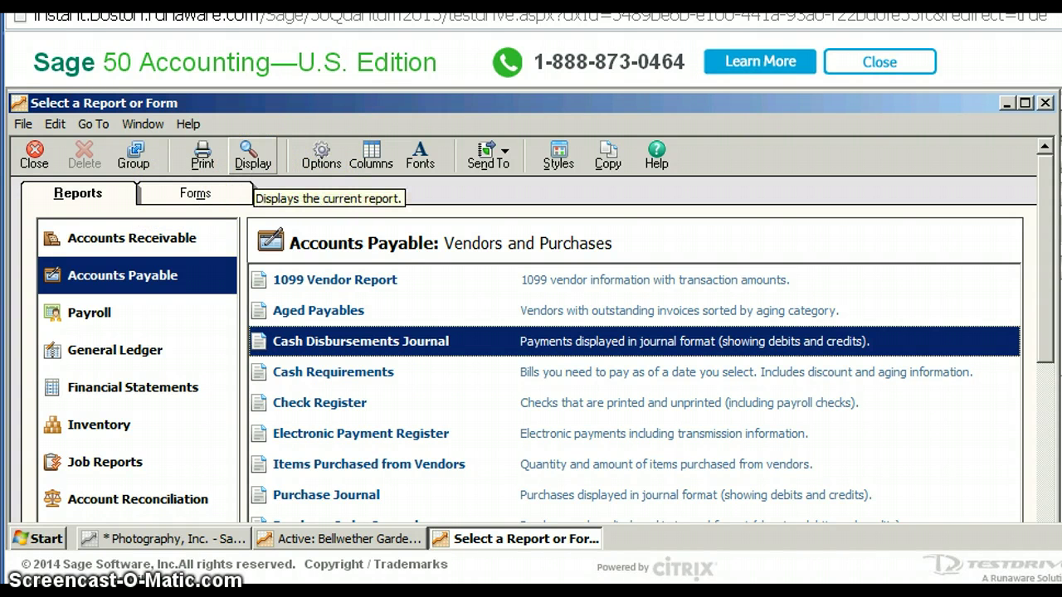
{"action": "left_click", "coordinate": [252, 156]}
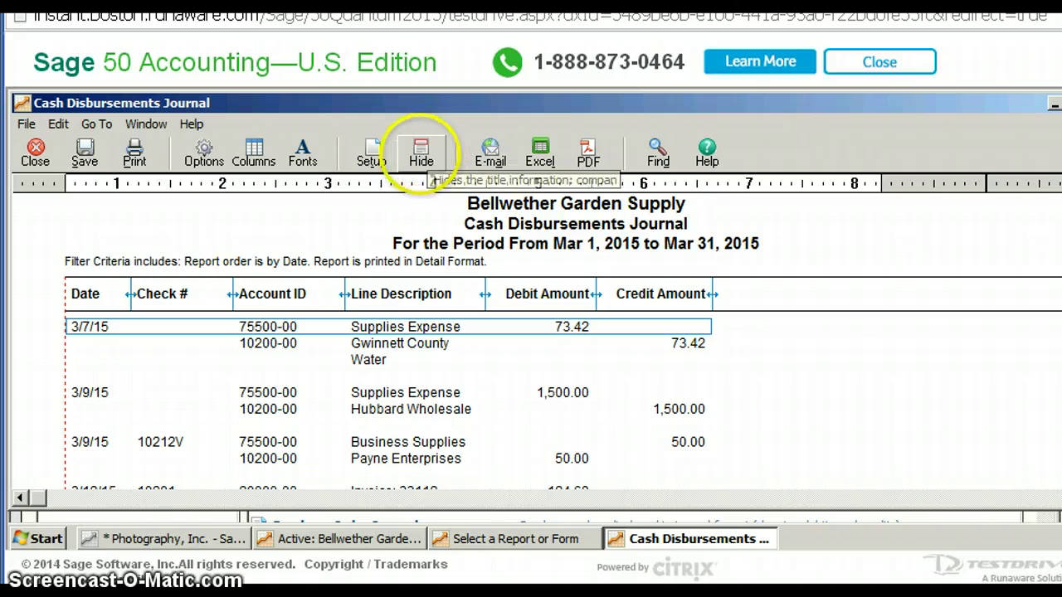
{"action": "left_click", "coordinate": [203, 153]}
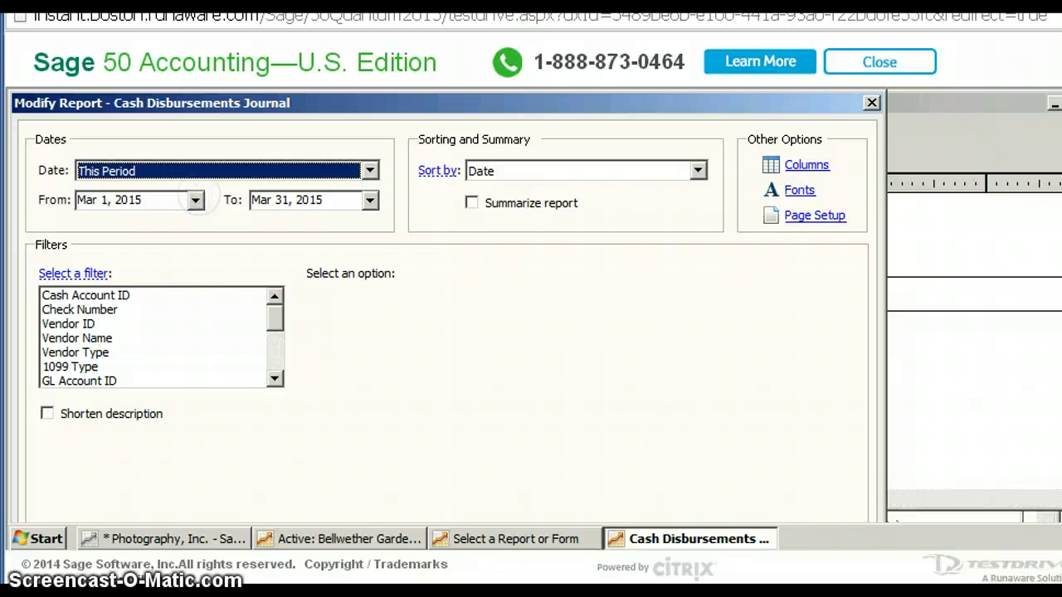
{"action": "left_click", "coordinate": [195, 200]}
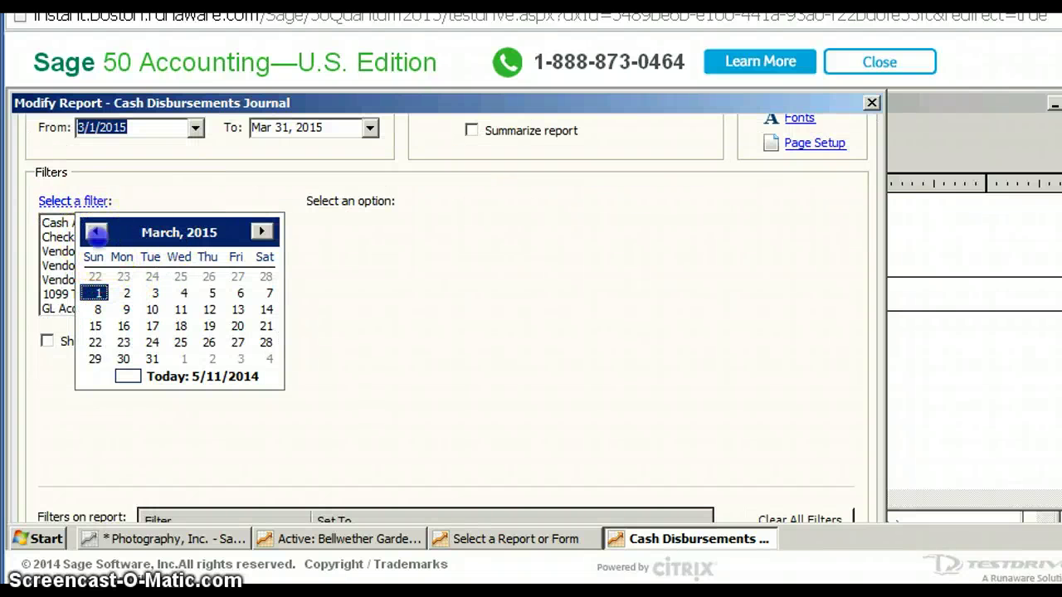
{"action": "left_click", "coordinate": [96, 233]}
{"action": "left_click", "coordinate": [96, 233]}
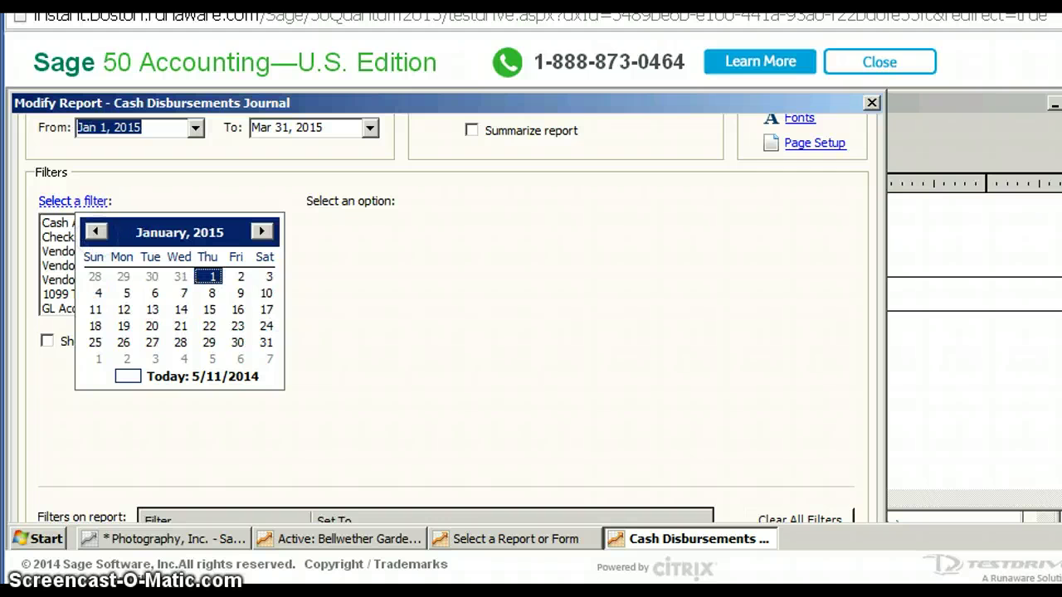
{"action": "left_click", "coordinate": [208, 276]}
{"action": "left_click", "coordinate": [208, 278]}
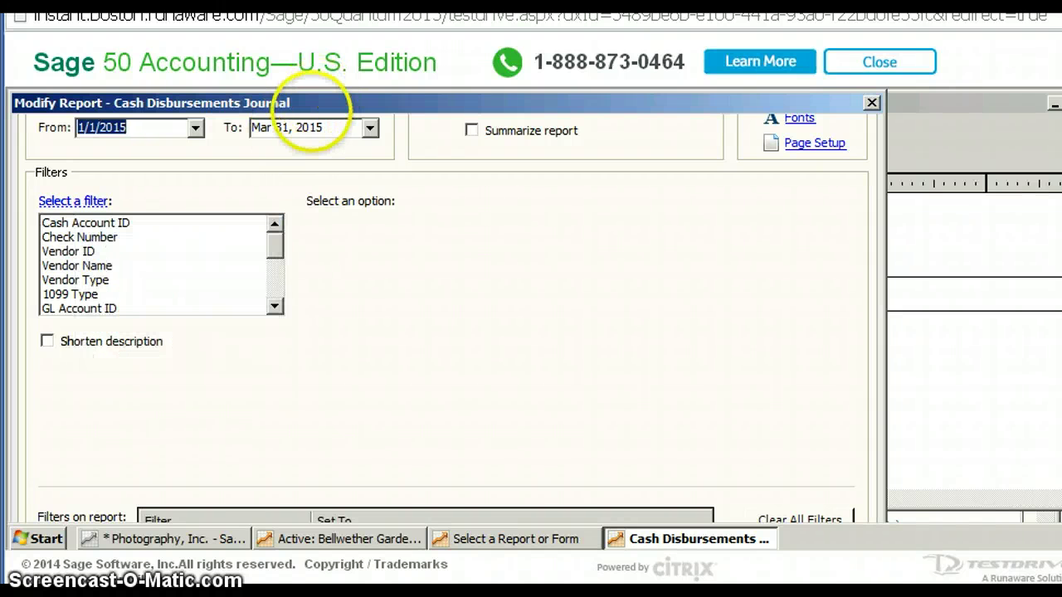
{"action": "left_click", "coordinate": [304, 127]}
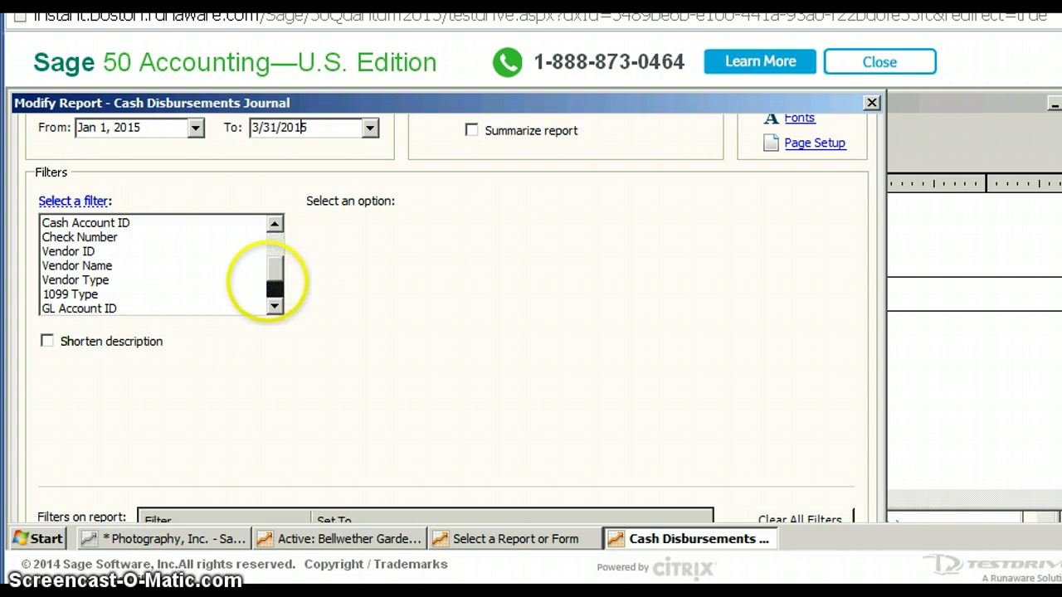
{"action": "left_click", "coordinate": [273, 288]}
{"action": "left_click", "coordinate": [273, 238]}
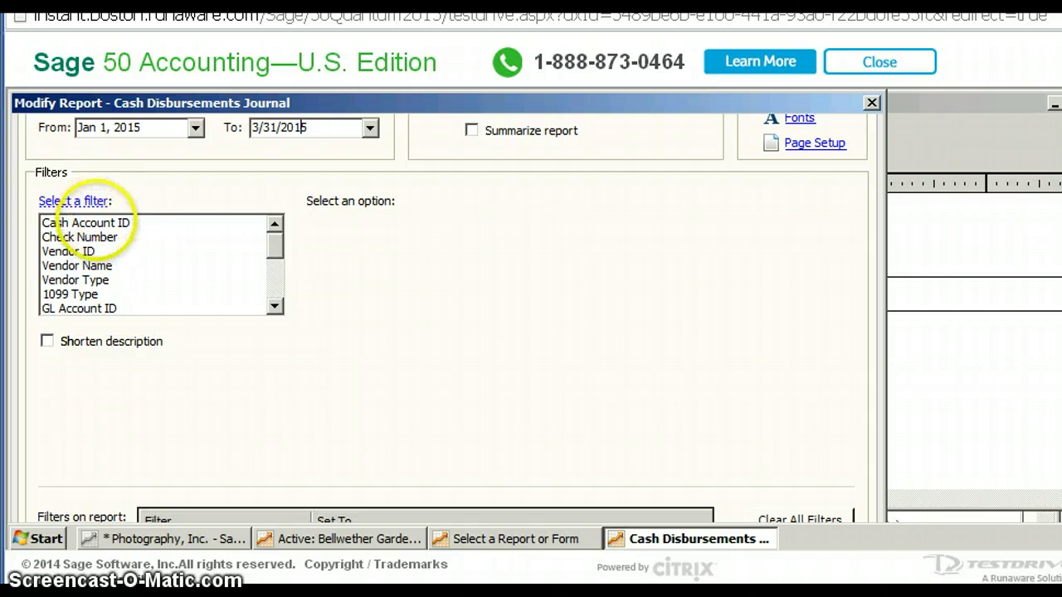
{"action": "left_click", "coordinate": [96, 223]}
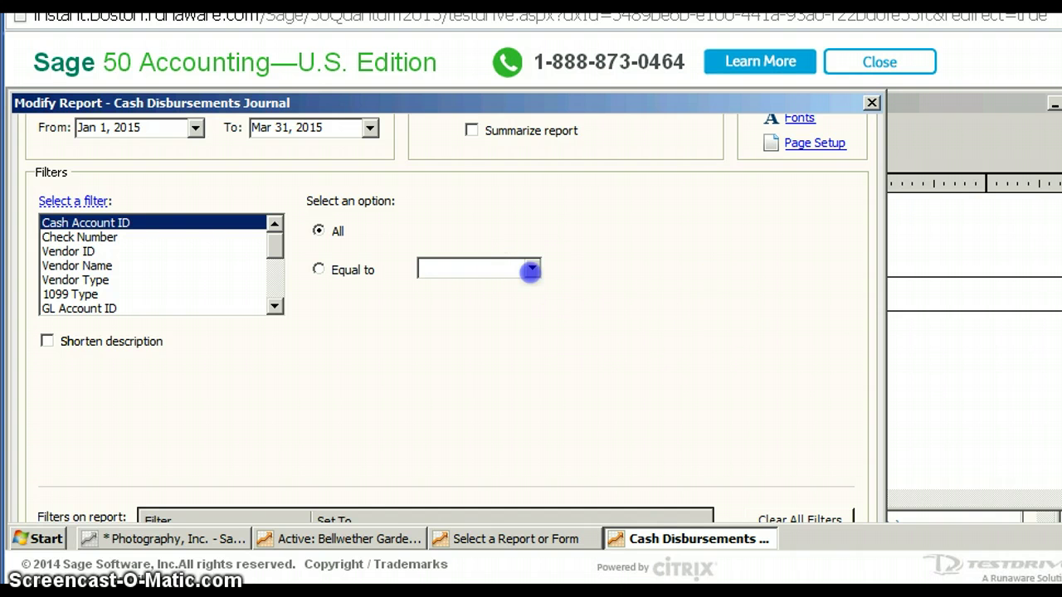
{"action": "left_click", "coordinate": [532, 269]}
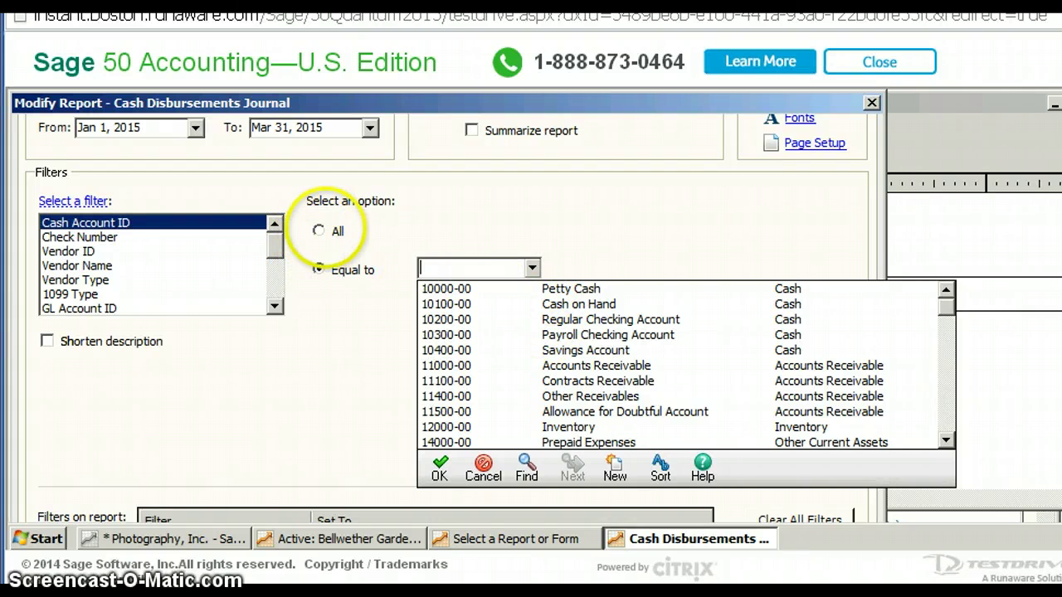
{"action": "left_click", "coordinate": [320, 231]}
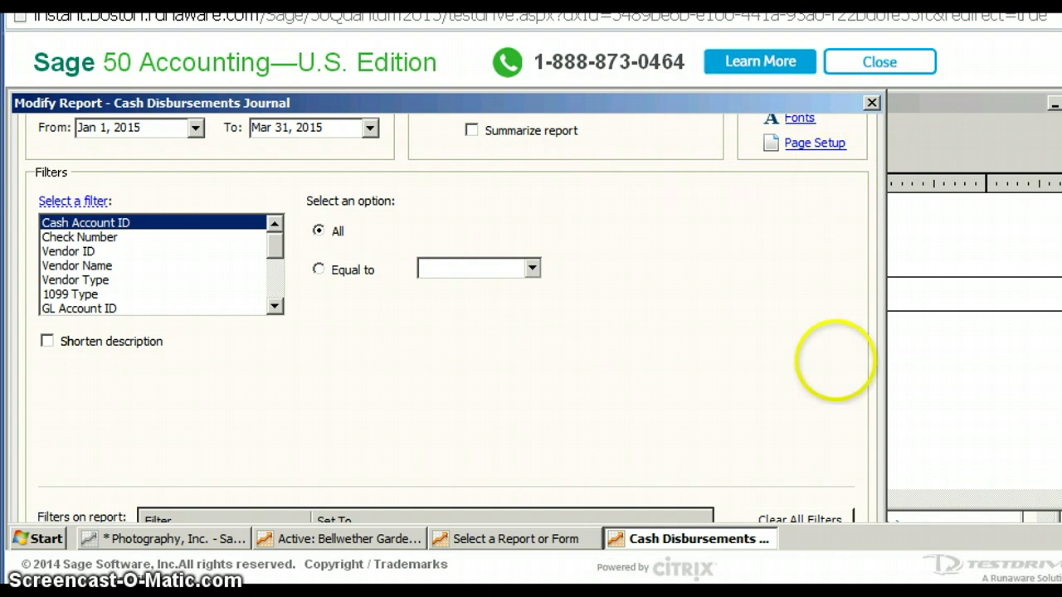
{"action": "left_click", "coordinate": [688, 66]}
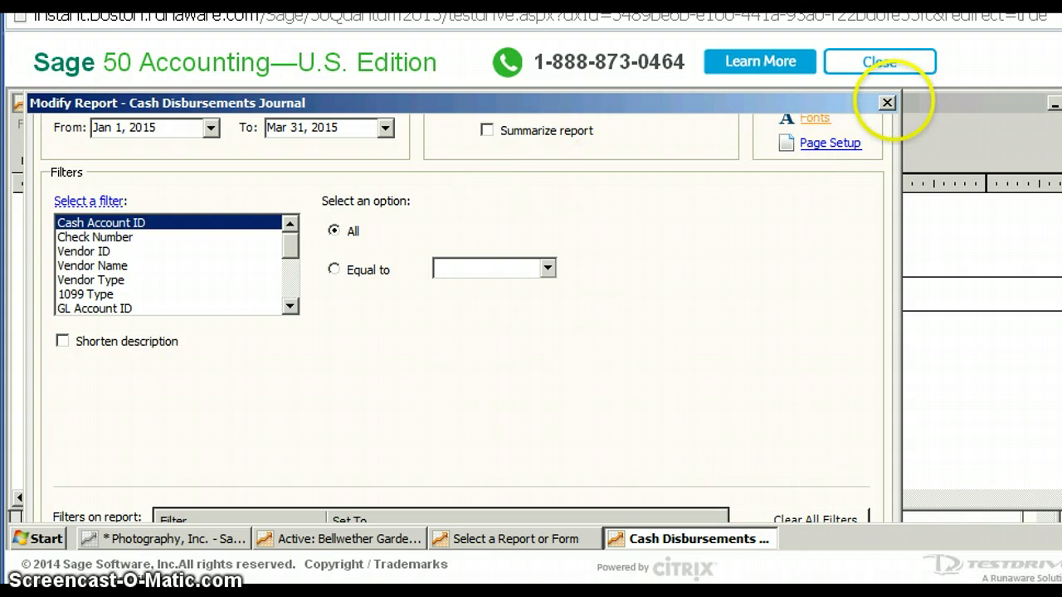
{"action": "left_click", "coordinate": [886, 103]}
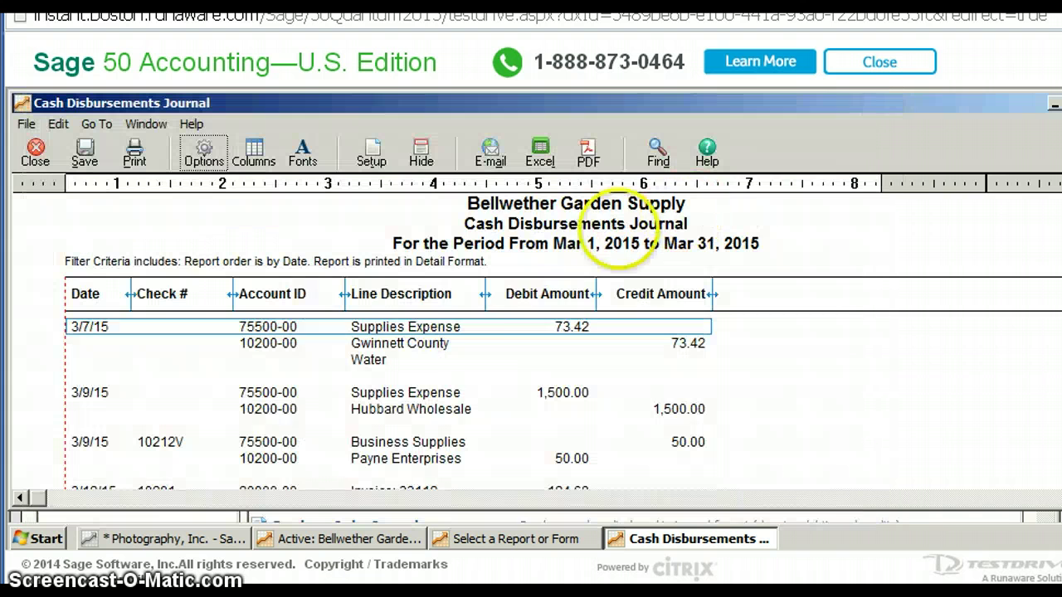
Export the Cash Disbursements Journal to a new Excel workbook in raw data layout with freeze panes, and review its columns in Excel
{"action": "scroll", "coordinate": [597, 356], "scroll_direction": "down", "scroll_amount": 4}
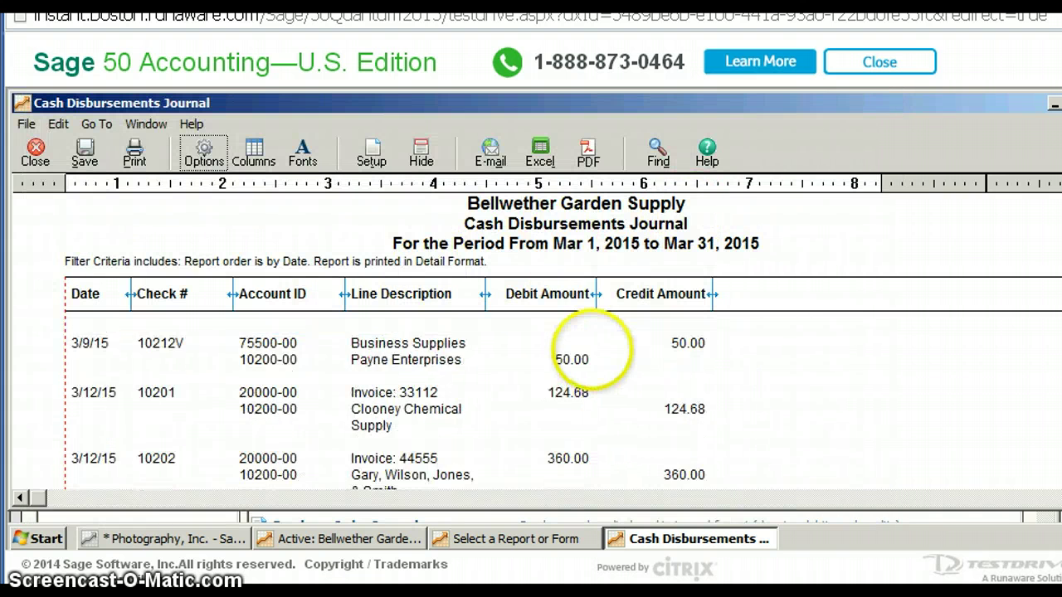
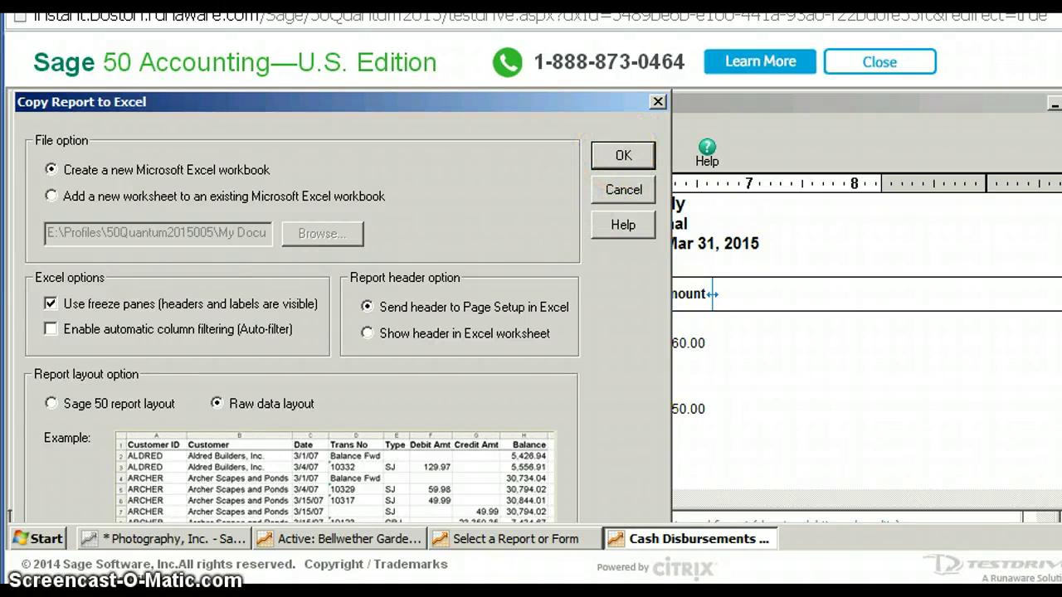
{"action": "left_click", "coordinate": [623, 156]}
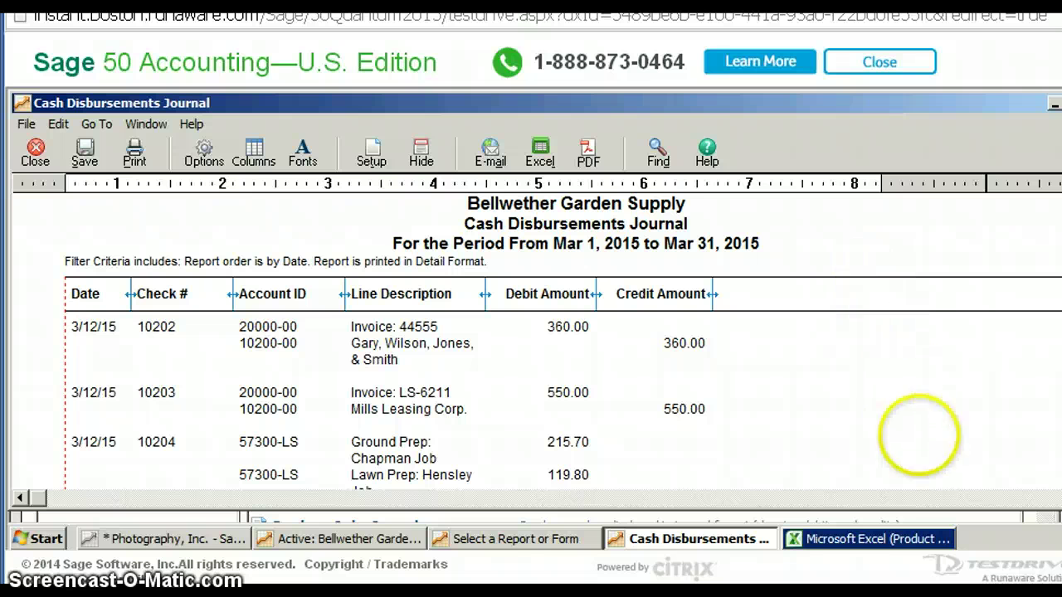
{"action": "mouse_move", "coordinate": [854, 539]}
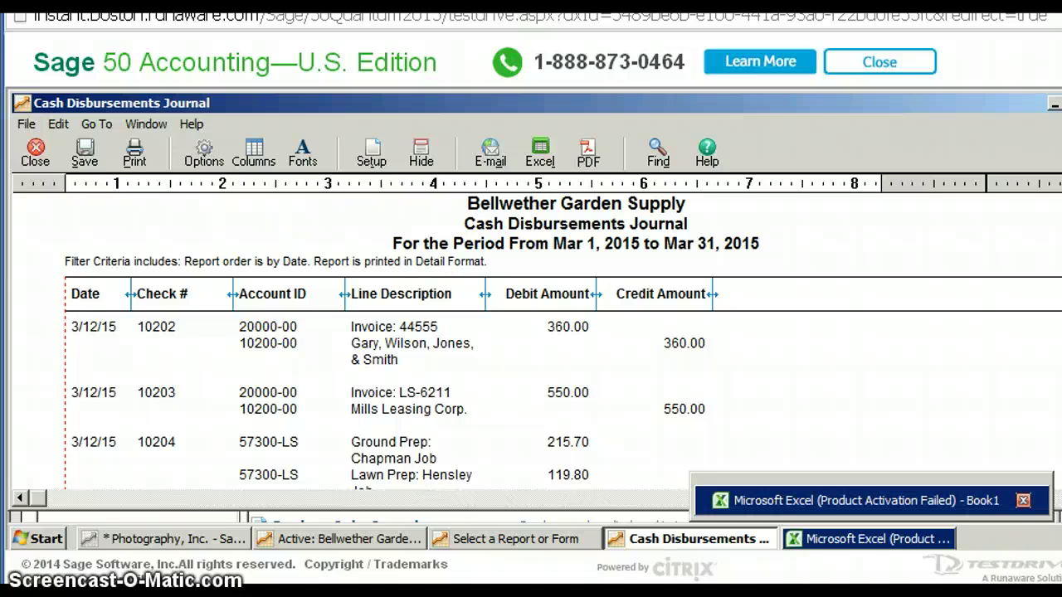
{"action": "left_click", "coordinate": [854, 539]}
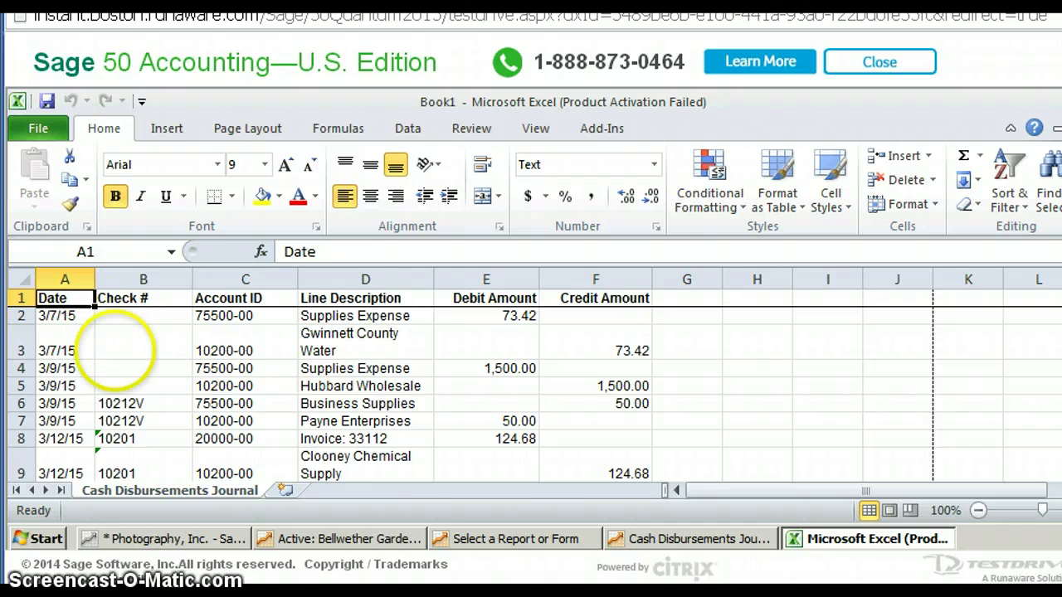
{"action": "left_click", "coordinate": [66, 317]}
{"action": "left_click", "coordinate": [236, 316]}
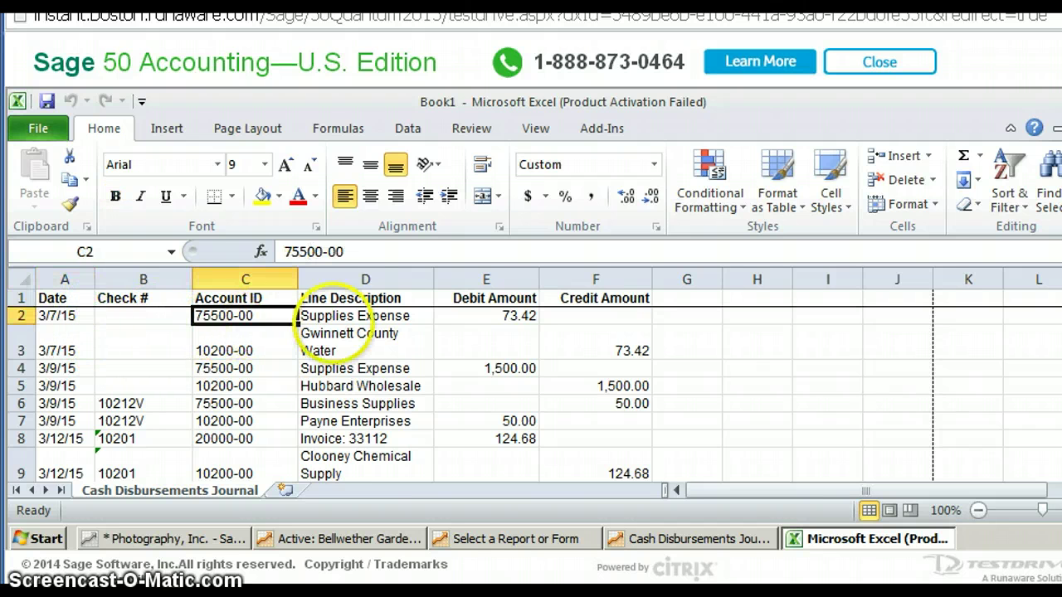
{"action": "left_click", "coordinate": [390, 318]}
{"action": "left_click", "coordinate": [498, 340]}
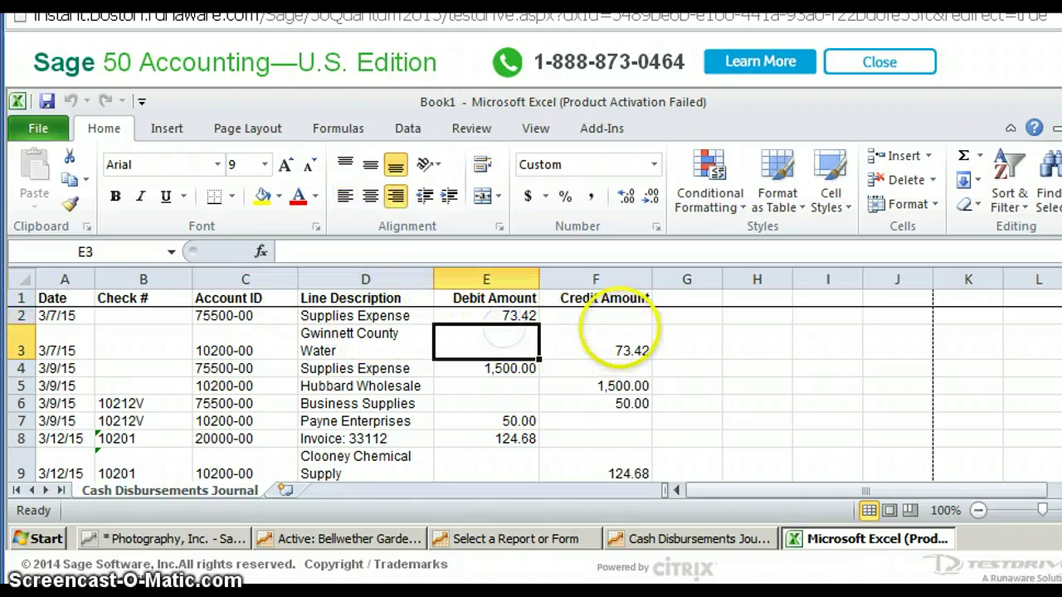
{"action": "left_click", "coordinate": [621, 325]}
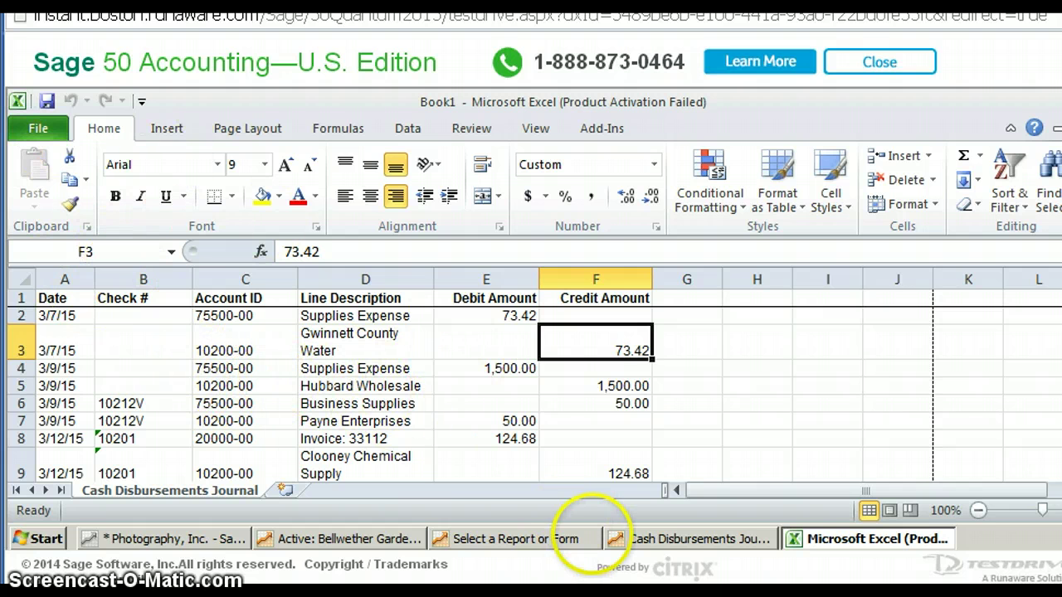
Switch back to Sage 50, close the Cash Disbursements Journal and return to the report selection window
{"action": "mouse_move", "coordinate": [697, 531]}
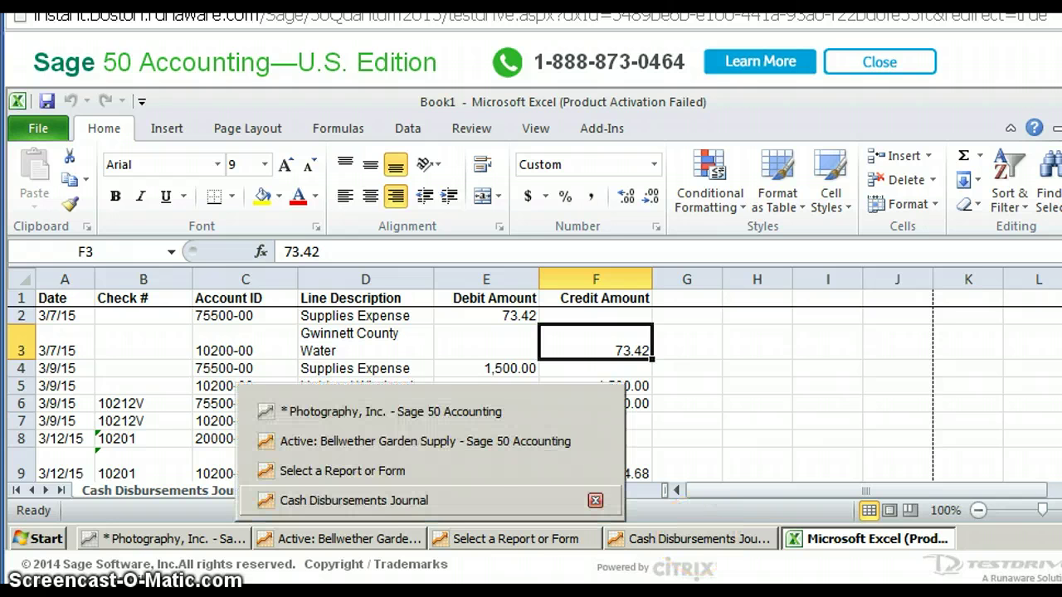
{"action": "left_click", "coordinate": [670, 536]}
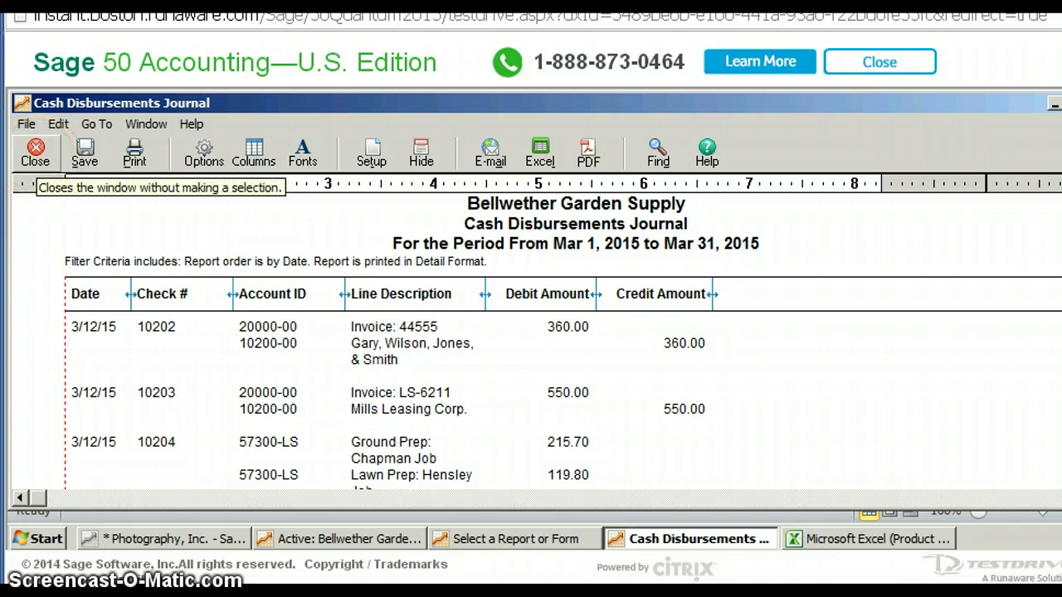
{"action": "left_click", "coordinate": [35, 154]}
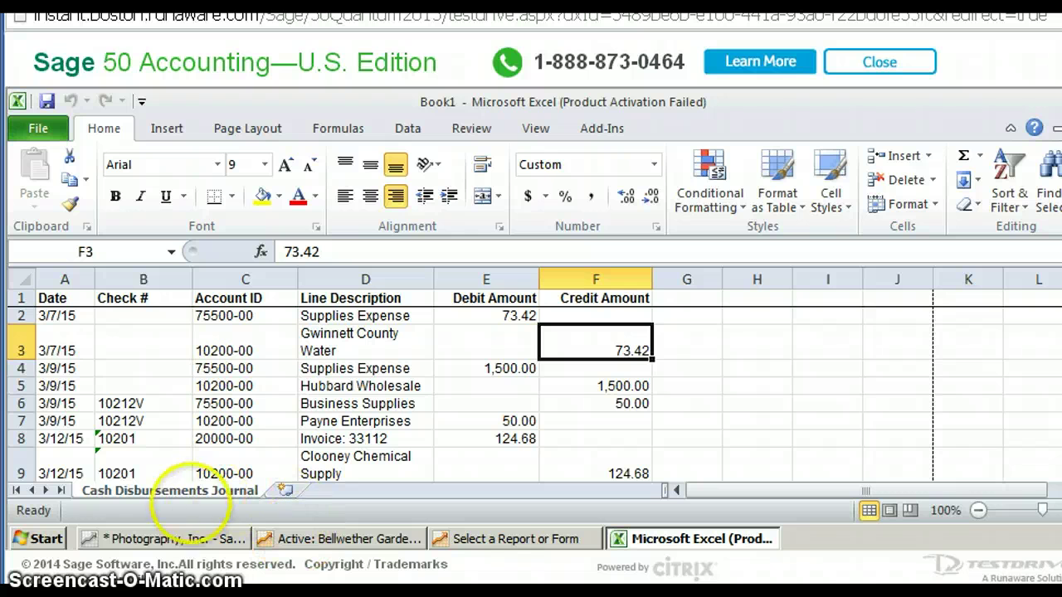
{"action": "left_click", "coordinate": [455, 539]}
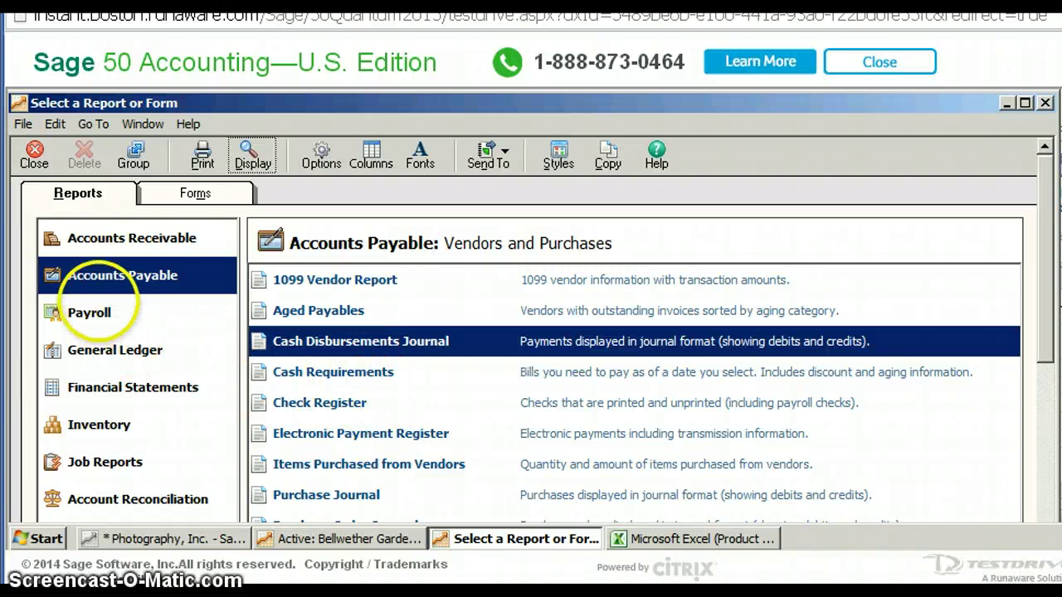
Display the Contact List from the Accounts Receivable reports
{"action": "left_click", "coordinate": [157, 238]}
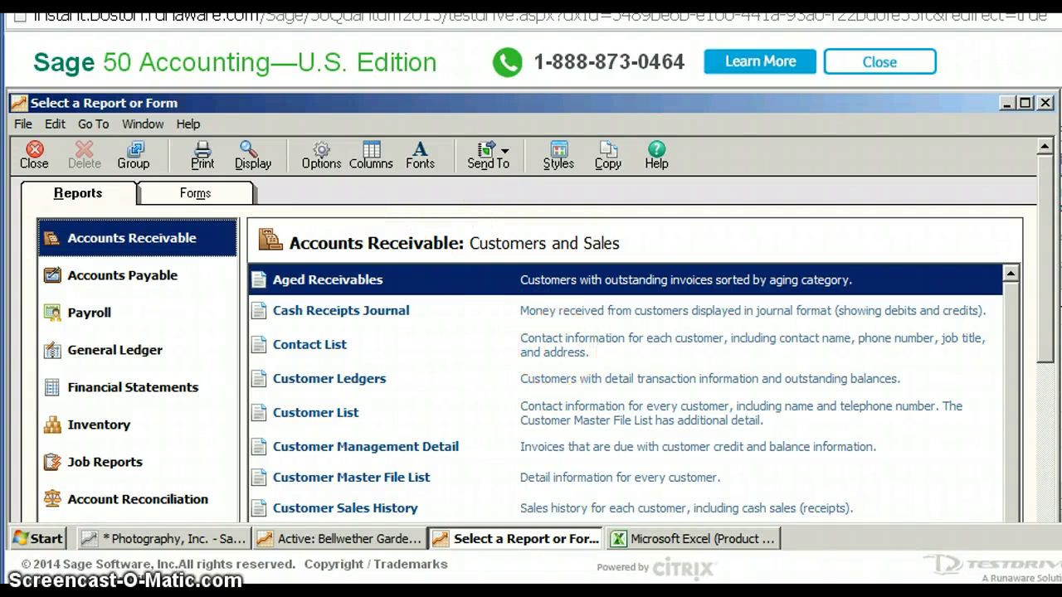
{"action": "left_click", "coordinate": [309, 345]}
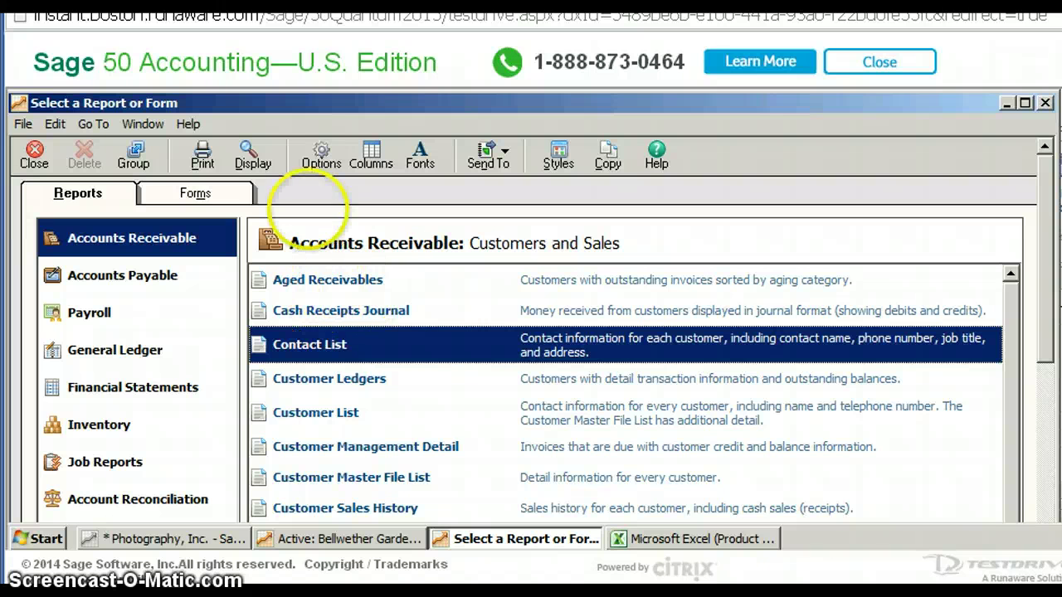
{"action": "left_click", "coordinate": [252, 154]}
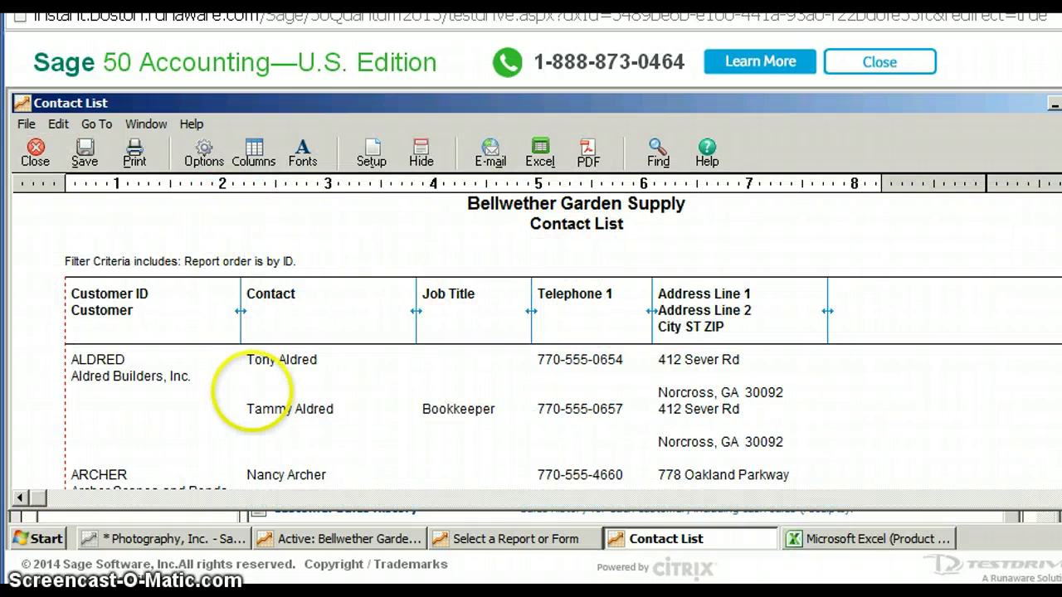
Open the Contact List's report options and set the sort order to Customer Name
{"action": "scroll", "coordinate": [257, 390], "scroll_direction": "down", "scroll_amount": 3}
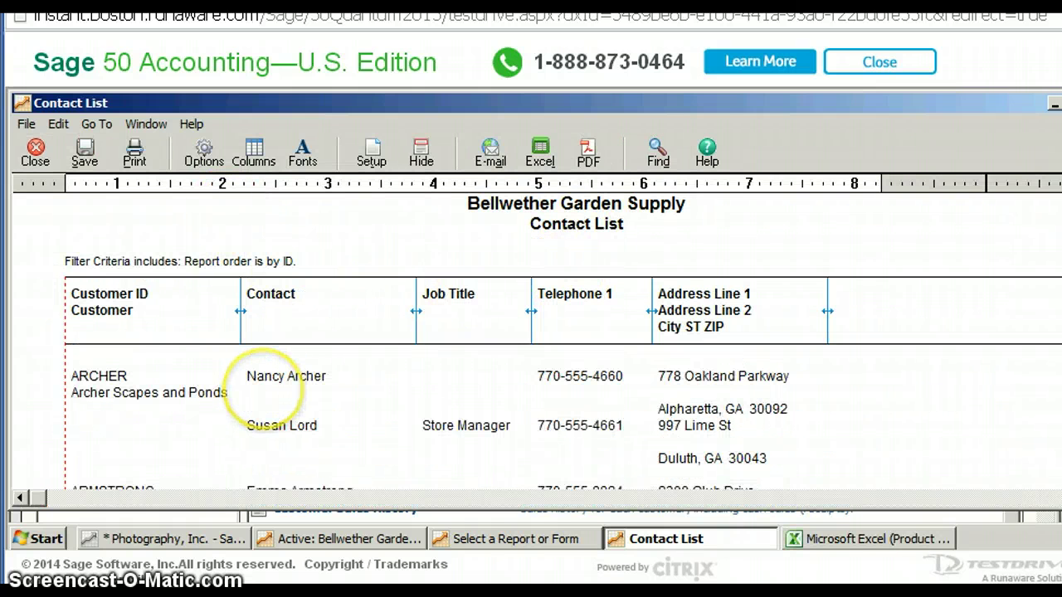
{"action": "scroll", "coordinate": [274, 386], "scroll_direction": "up", "scroll_amount": 2}
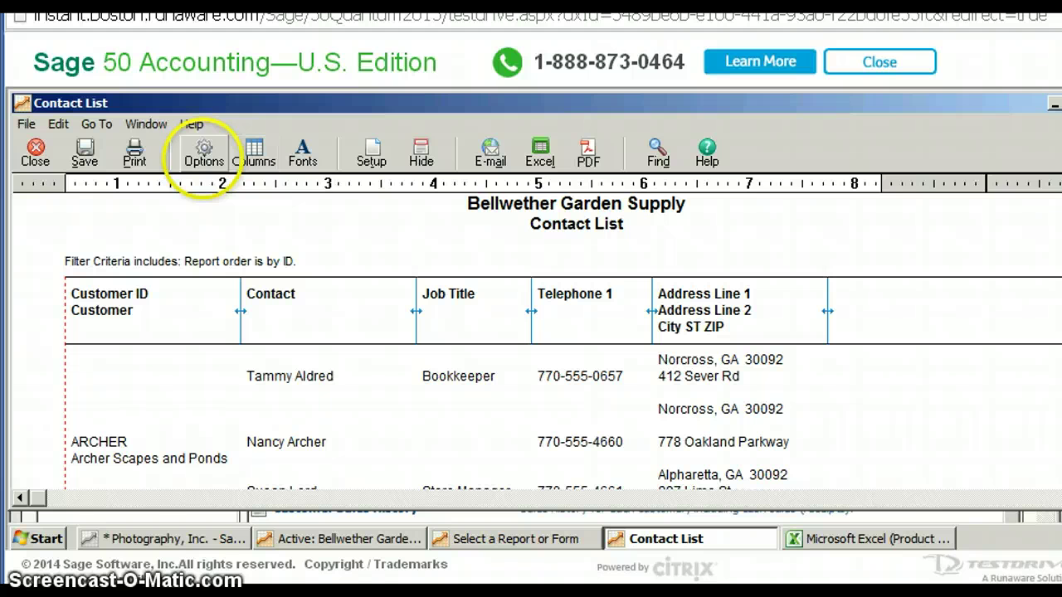
{"action": "left_click", "coordinate": [203, 156]}
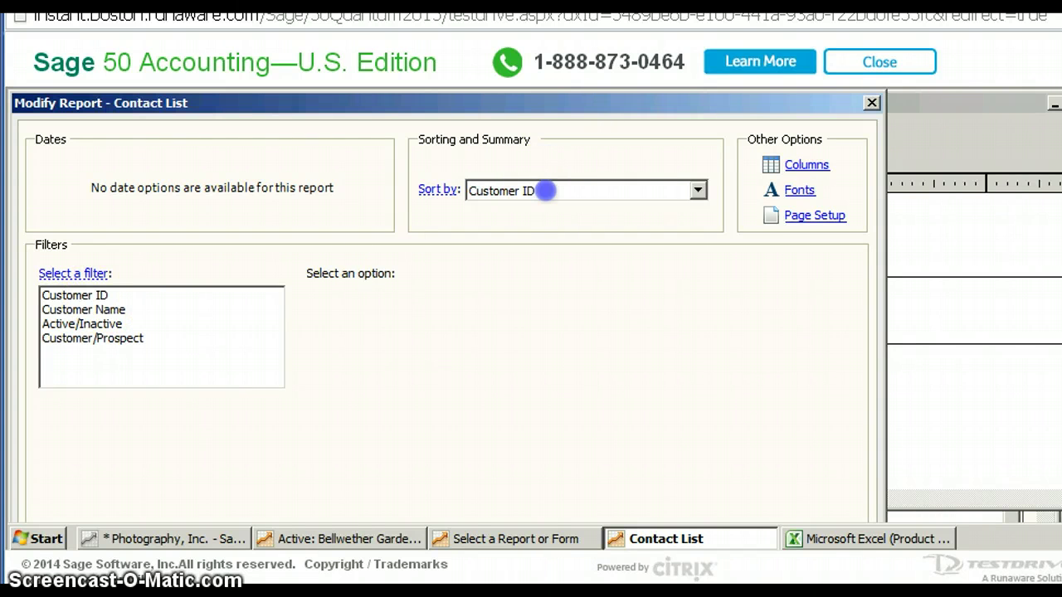
{"action": "left_click", "coordinate": [540, 190]}
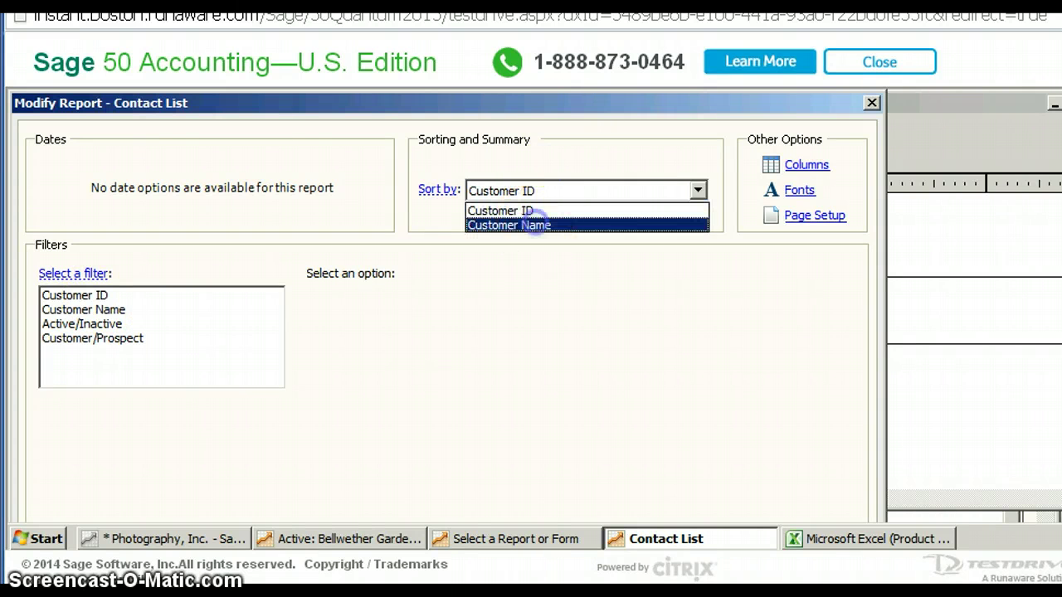
{"action": "left_click", "coordinate": [536, 224]}
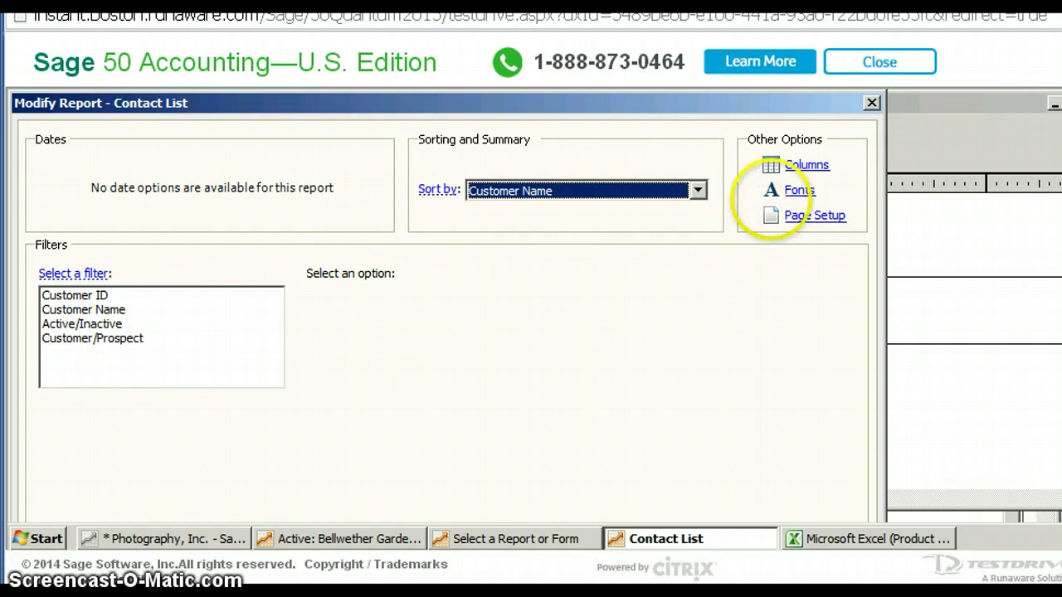
{"action": "left_click", "coordinate": [800, 164]}
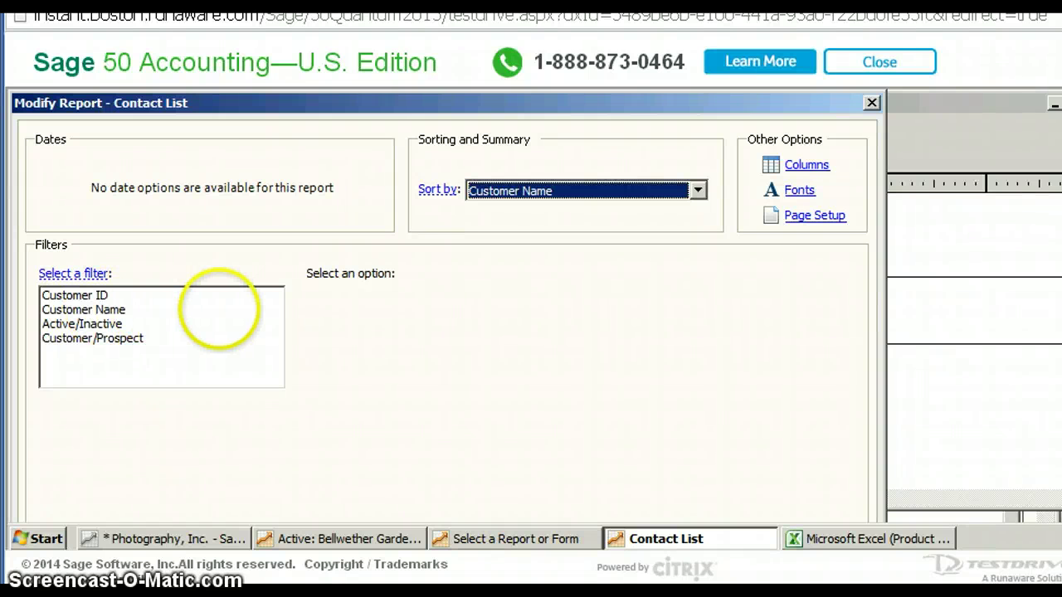
Set the Customer Name filter to the range Aldred Builders, Inc. to Aldred Builders, Inc., and close the report options without applying them
{"action": "left_click", "coordinate": [103, 309]}
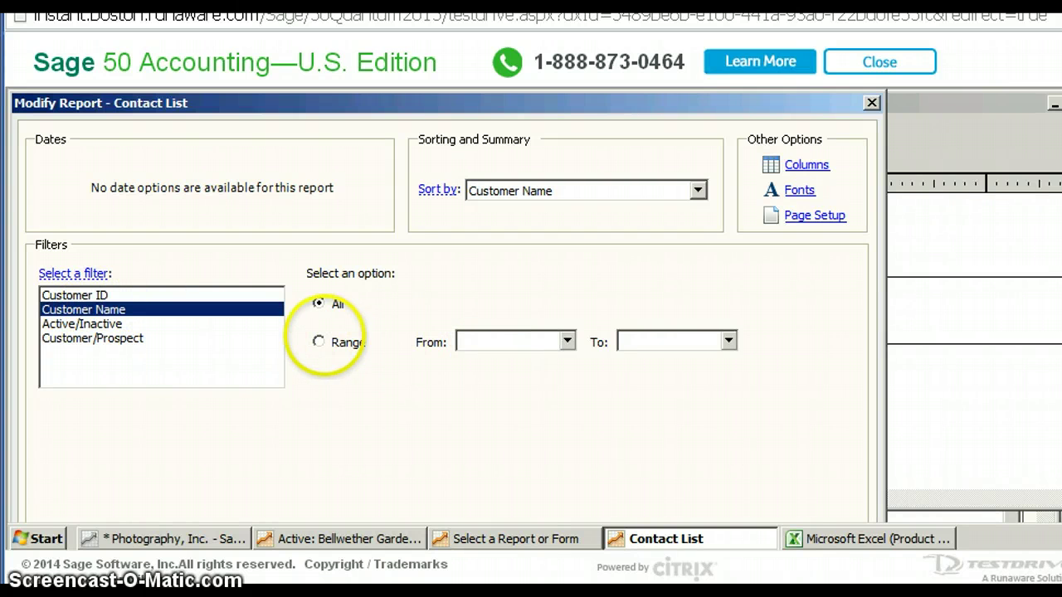
{"action": "left_click", "coordinate": [320, 340]}
{"action": "left_click", "coordinate": [504, 342]}
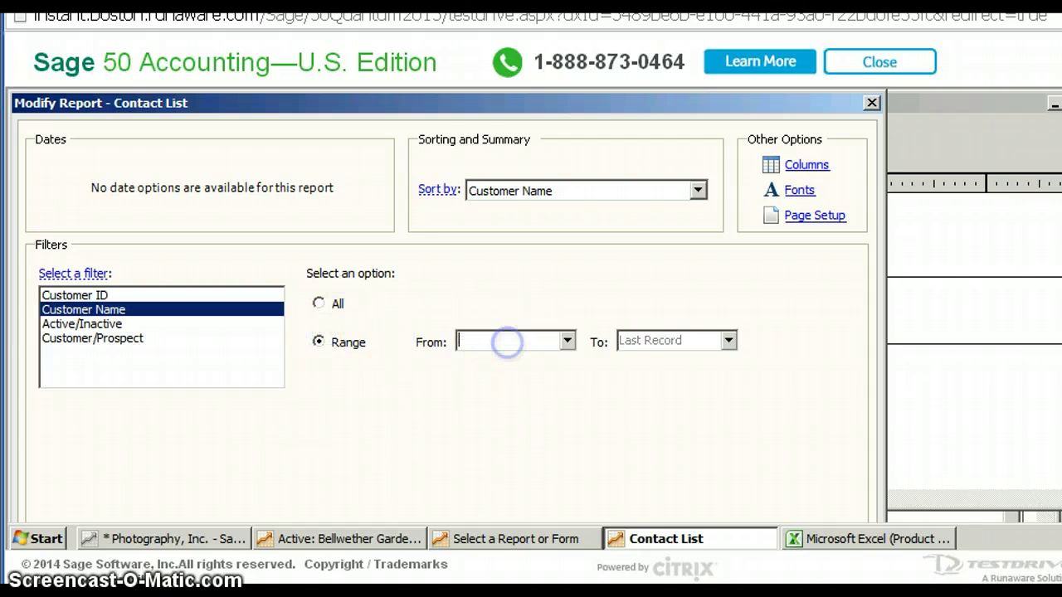
{"action": "left_click", "coordinate": [667, 340]}
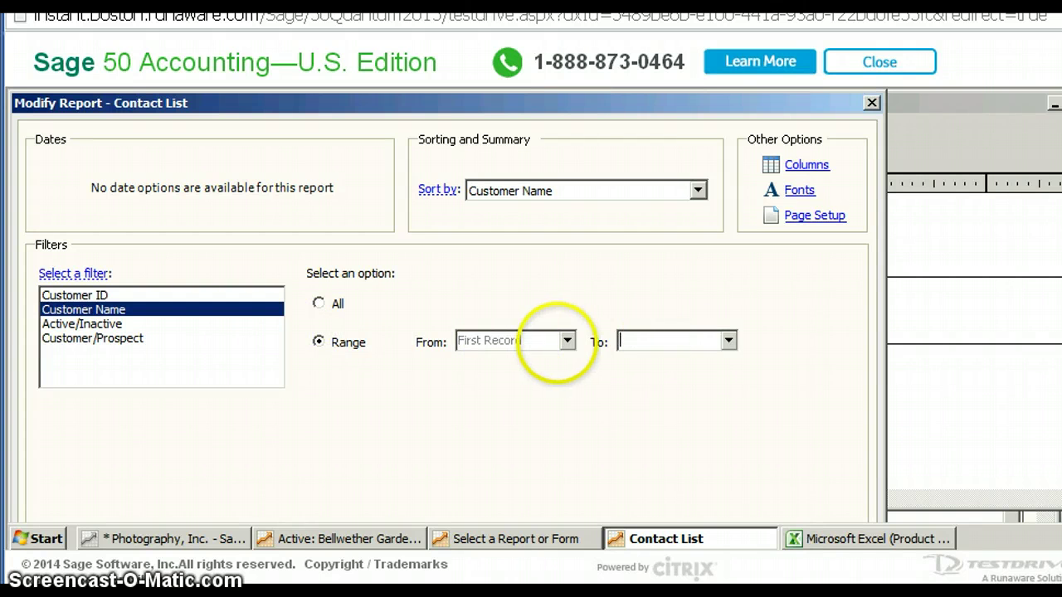
{"action": "left_click", "coordinate": [567, 340]}
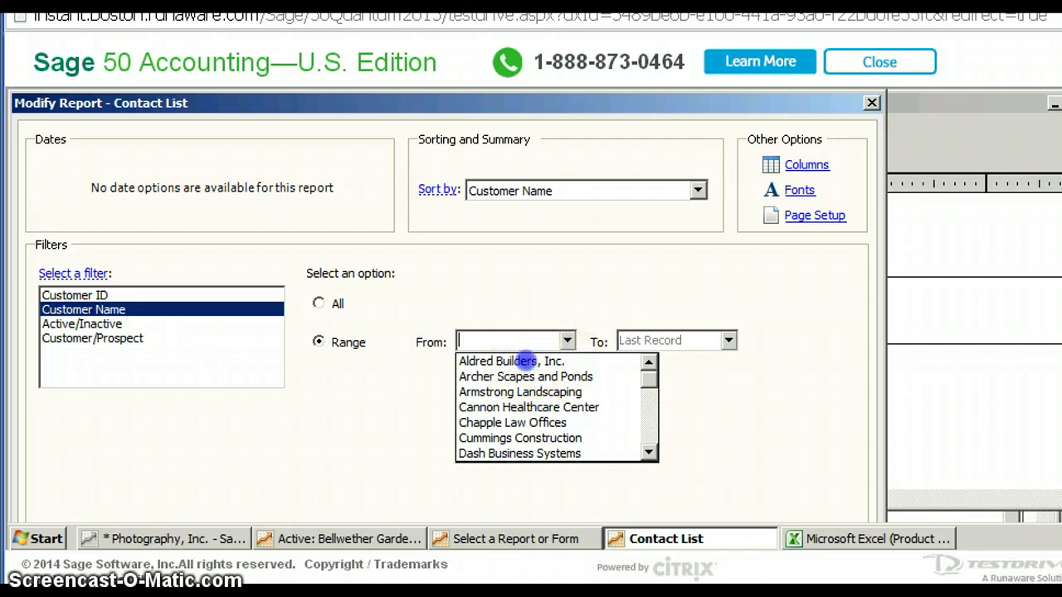
{"action": "left_click", "coordinate": [510, 361]}
{"action": "left_click", "coordinate": [666, 341]}
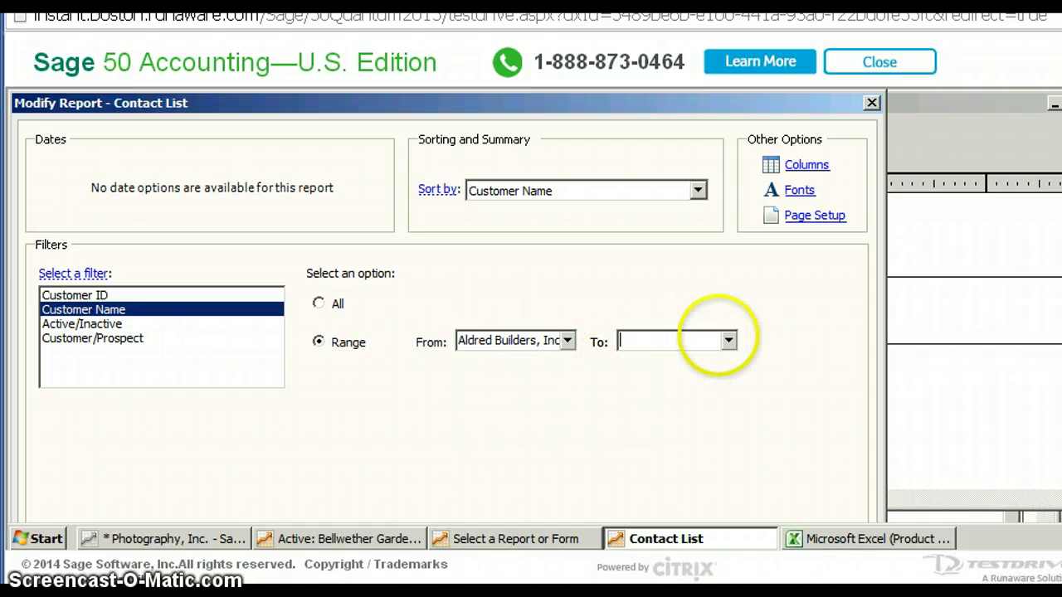
{"action": "left_click", "coordinate": [728, 340]}
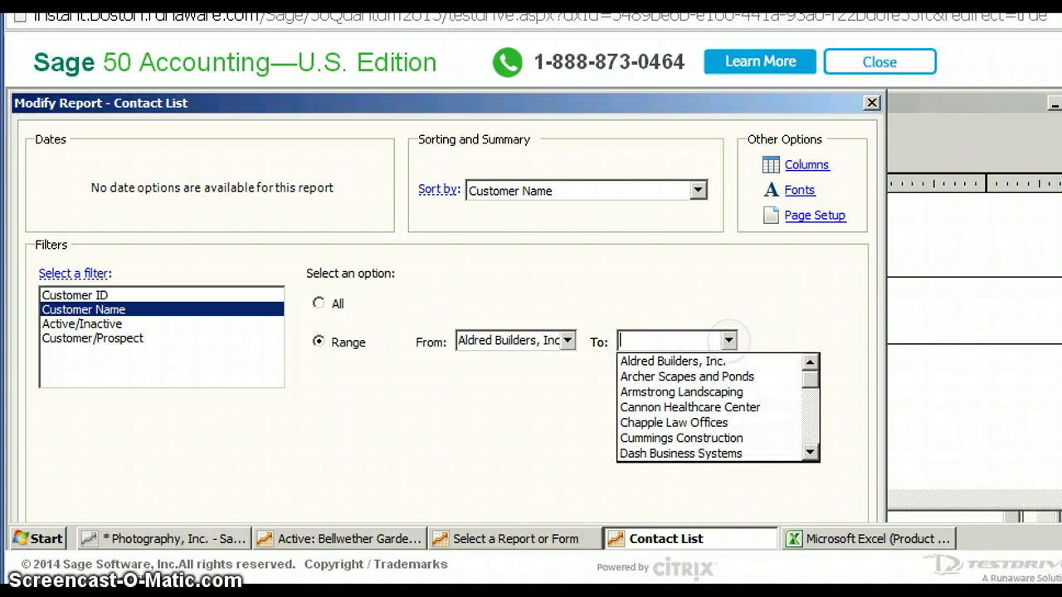
{"action": "left_click", "coordinate": [659, 361]}
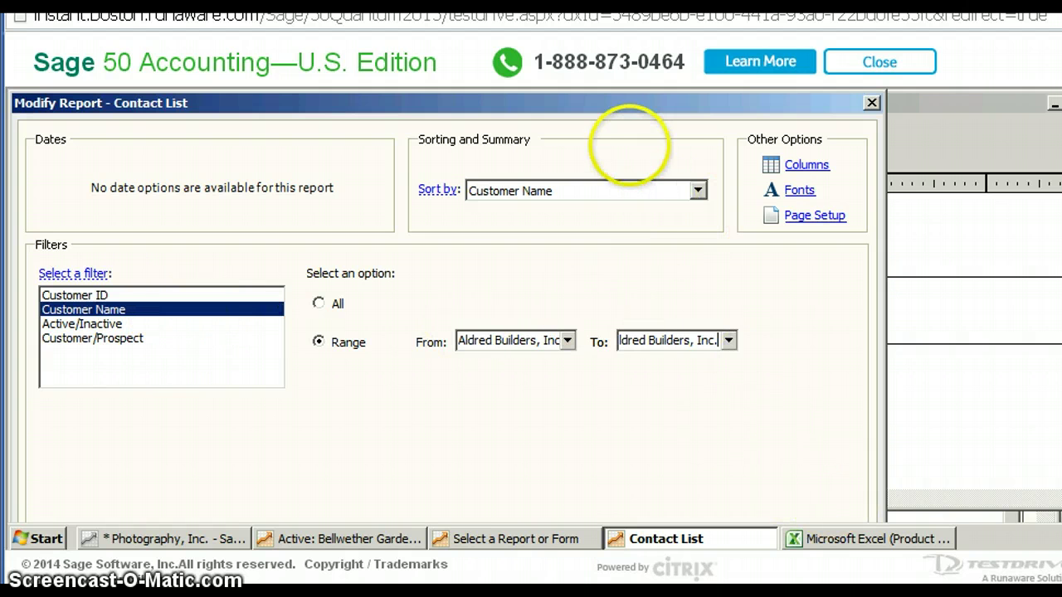
{"action": "left_click_drag", "start_coordinate": [605, 101], "coordinate": [605, 78]}
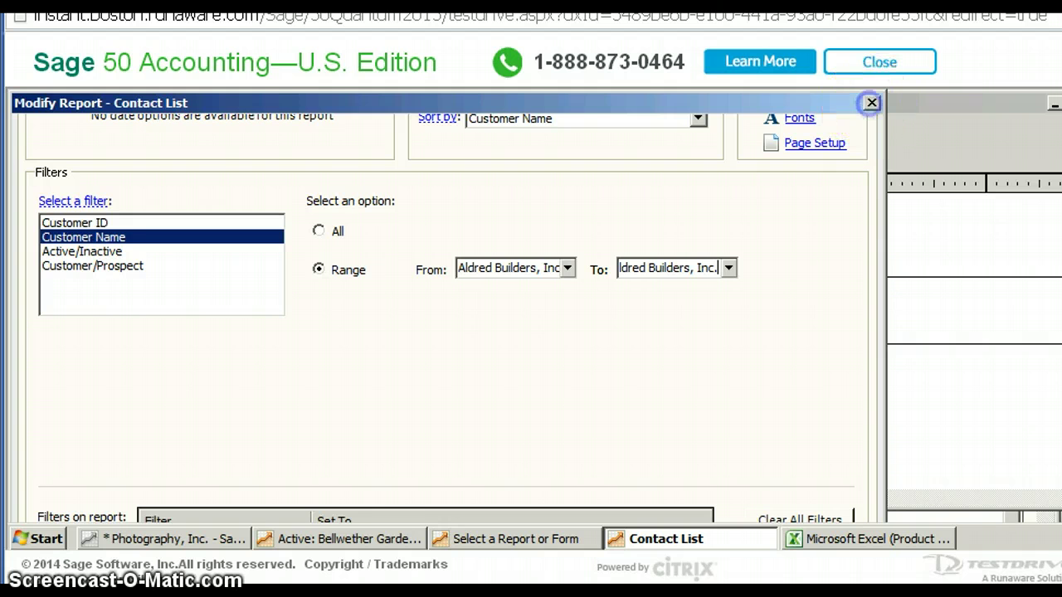
{"action": "left_click", "coordinate": [871, 102]}
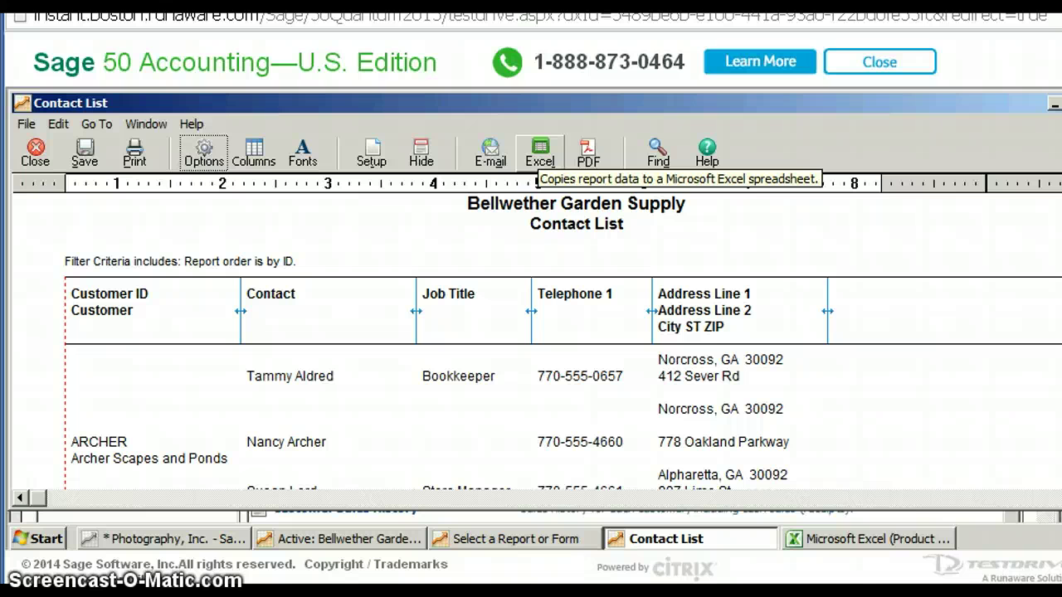
Export the Contact List to a new Excel workbook in raw data layout with freeze panes and the header sent to Page Setup
{"action": "left_click", "coordinate": [539, 153]}
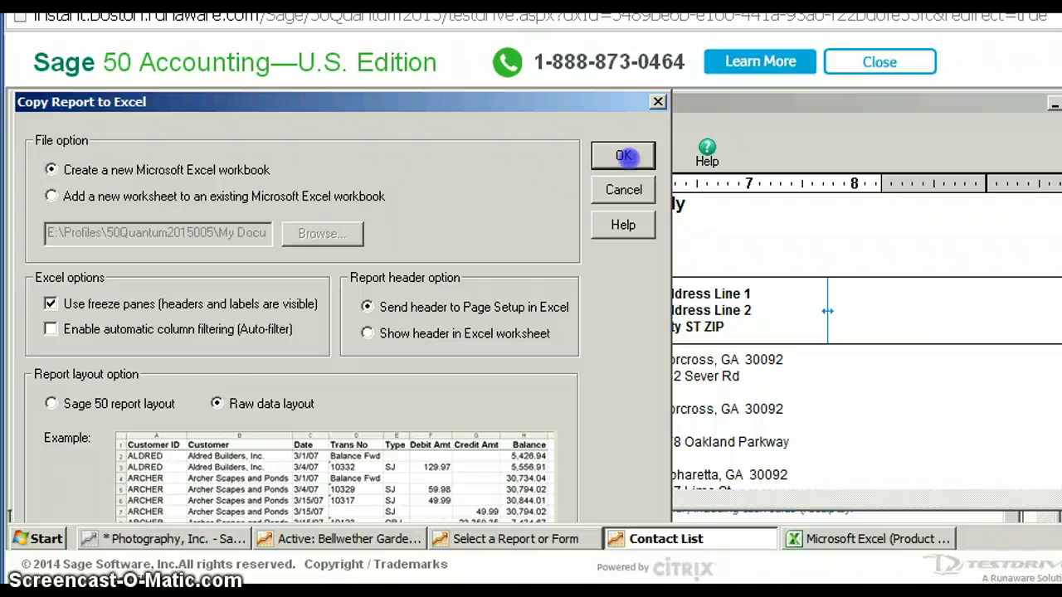
{"action": "left_click", "coordinate": [623, 156]}
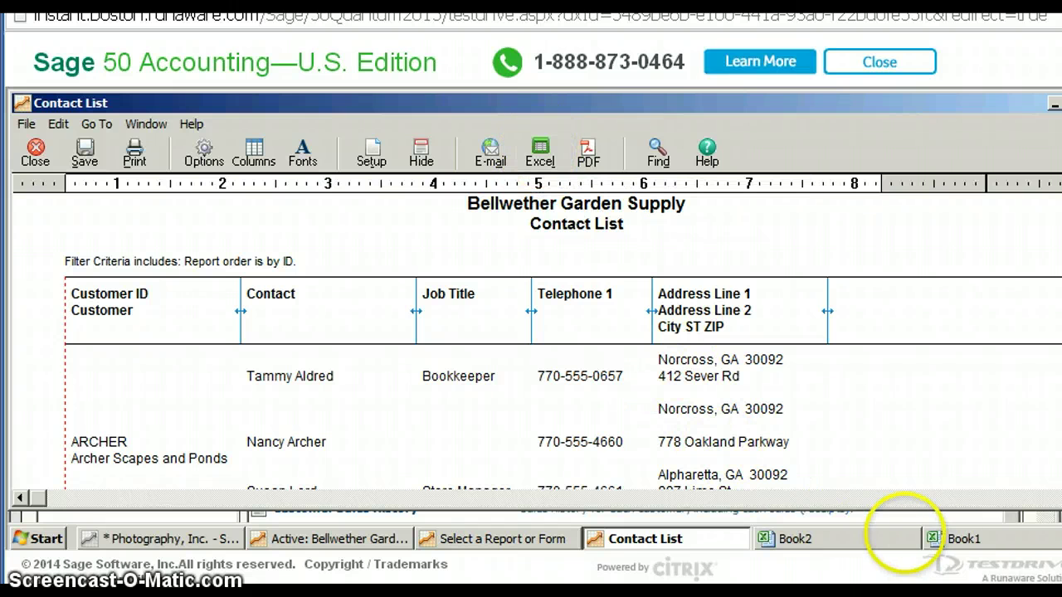
{"action": "mouse_move", "coordinate": [965, 538]}
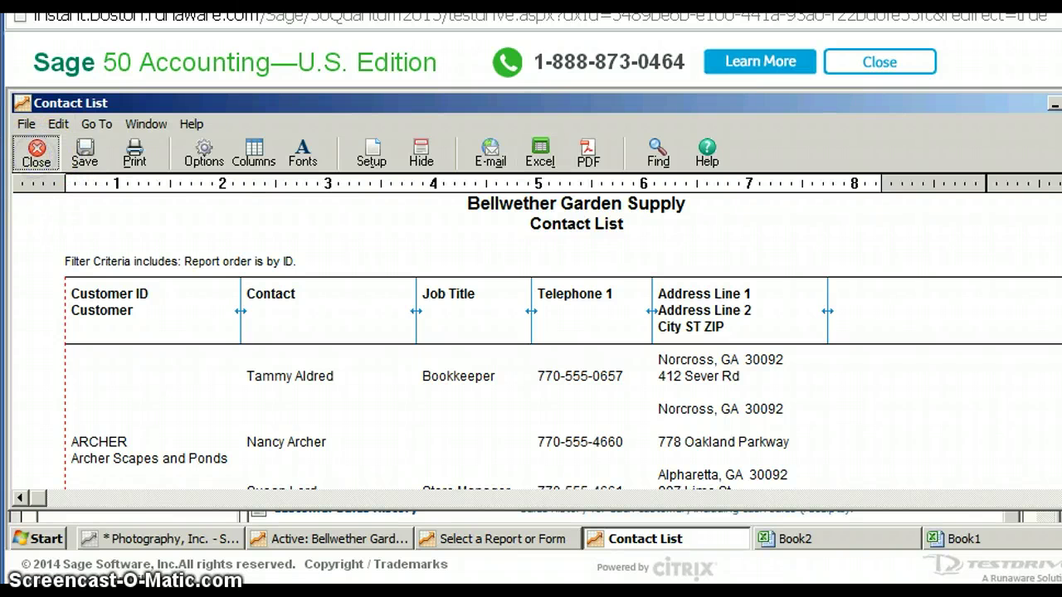
Close the Contact List and display the Customer Ledgers from the Accounts Receivable reports to review their entries
{"action": "left_click", "coordinate": [36, 154]}
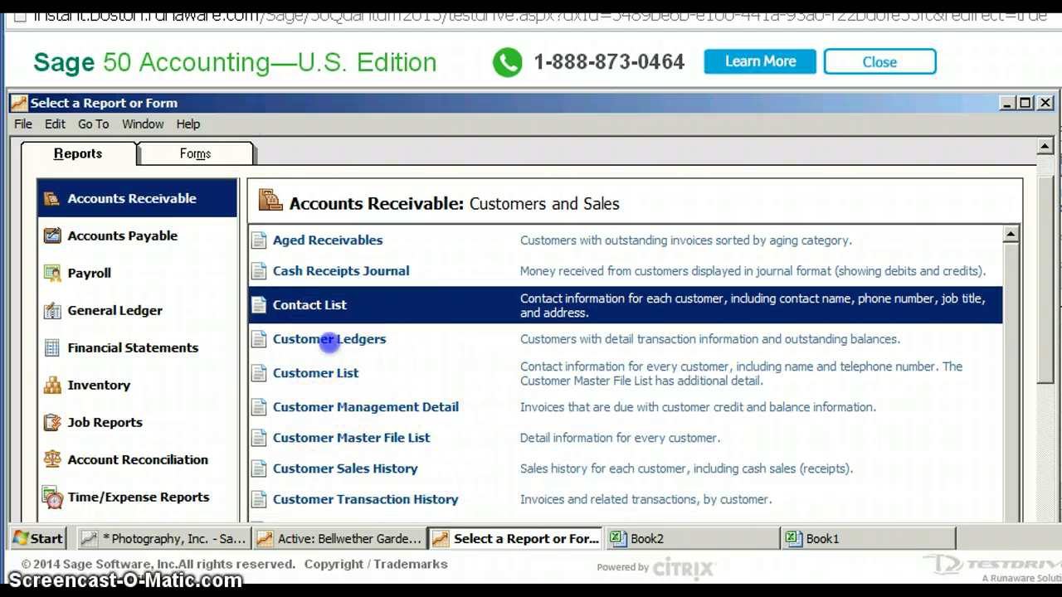
{"action": "left_click", "coordinate": [327, 340]}
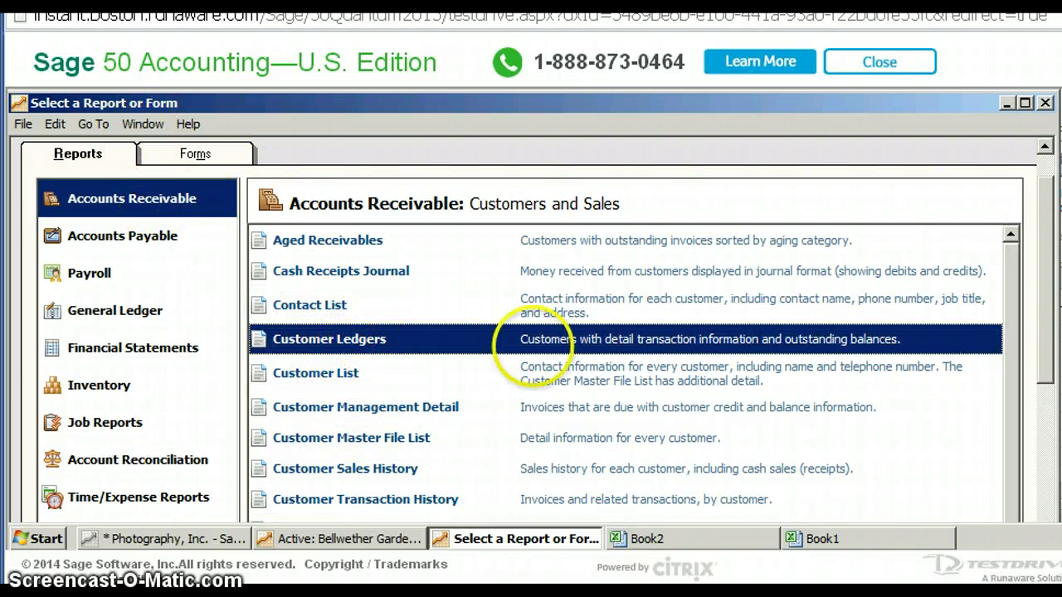
{"action": "double_click", "coordinate": [594, 335]}
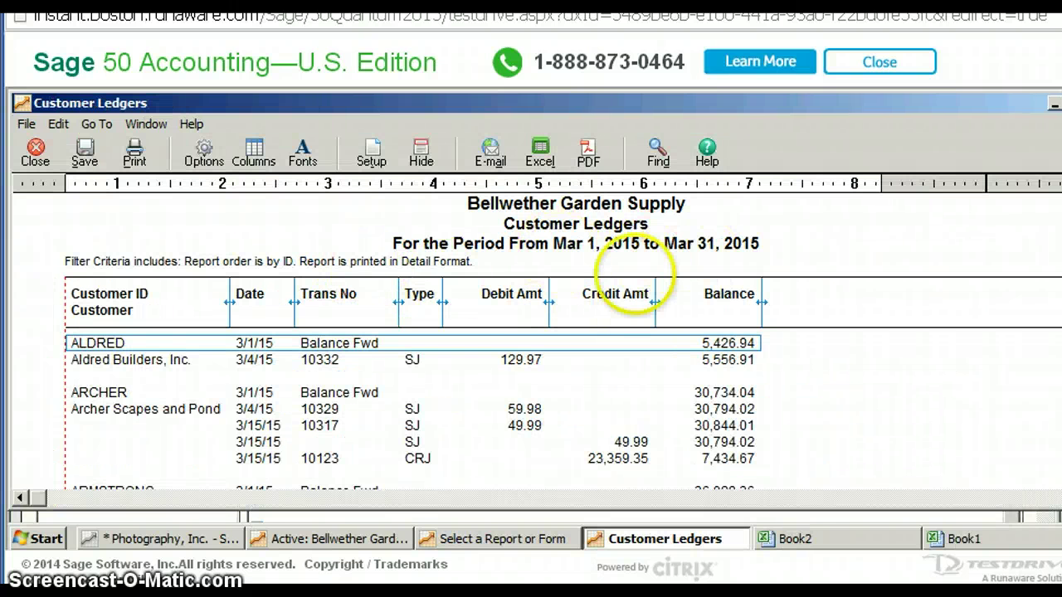
{"action": "scroll", "coordinate": [522, 396], "scroll_direction": "down", "scroll_amount": 3}
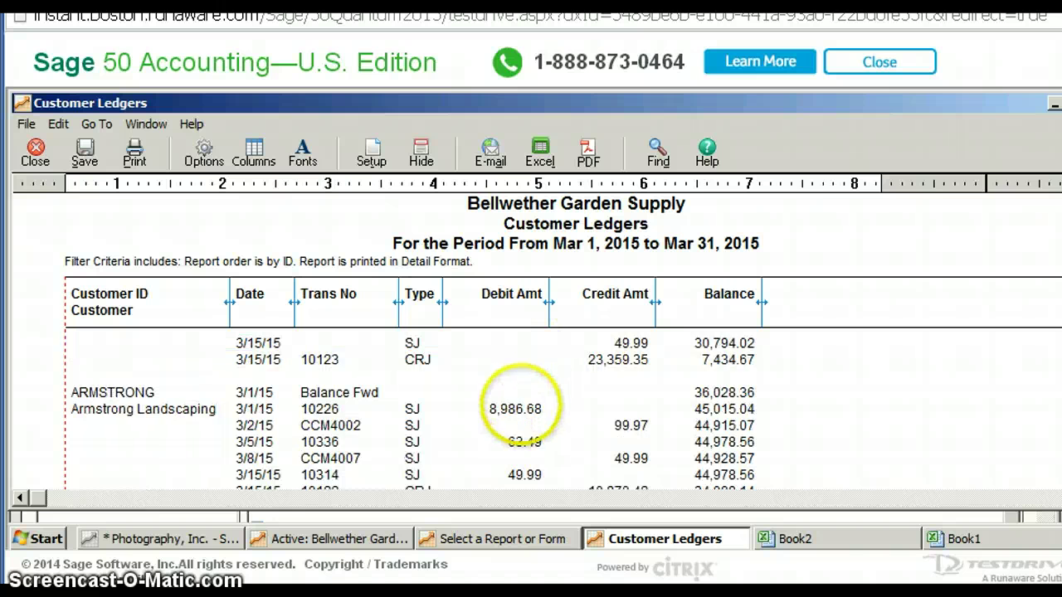
{"action": "scroll", "coordinate": [516, 386], "scroll_direction": "down", "scroll_amount": 2}
{"action": "scroll", "coordinate": [516, 382], "scroll_direction": "down", "scroll_amount": 8}
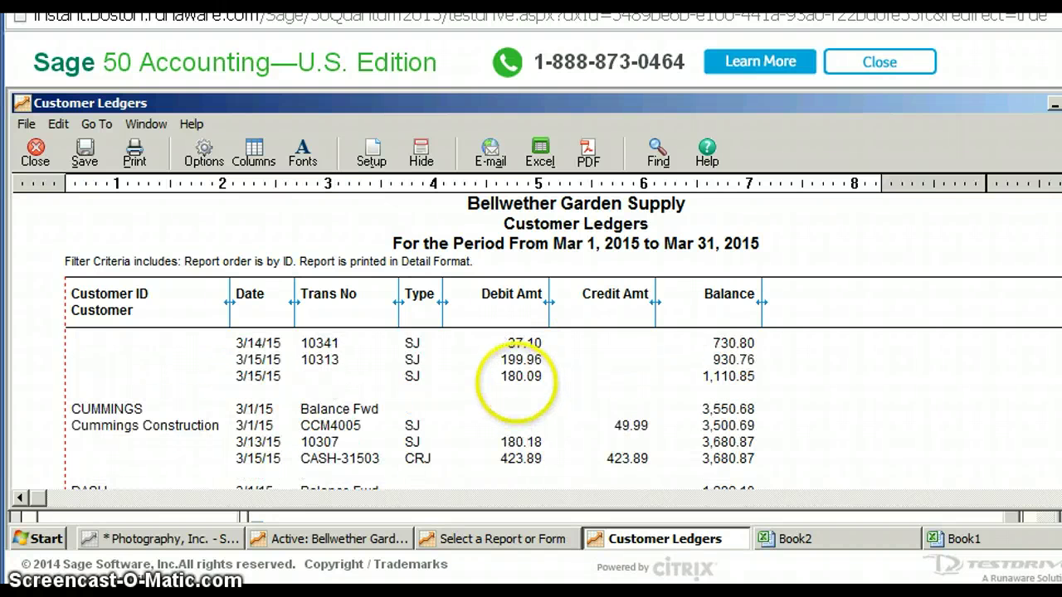
{"action": "scroll", "coordinate": [514, 377], "scroll_direction": "up", "scroll_amount": 2}
{"action": "scroll", "coordinate": [514, 375], "scroll_direction": "up", "scroll_amount": 7}
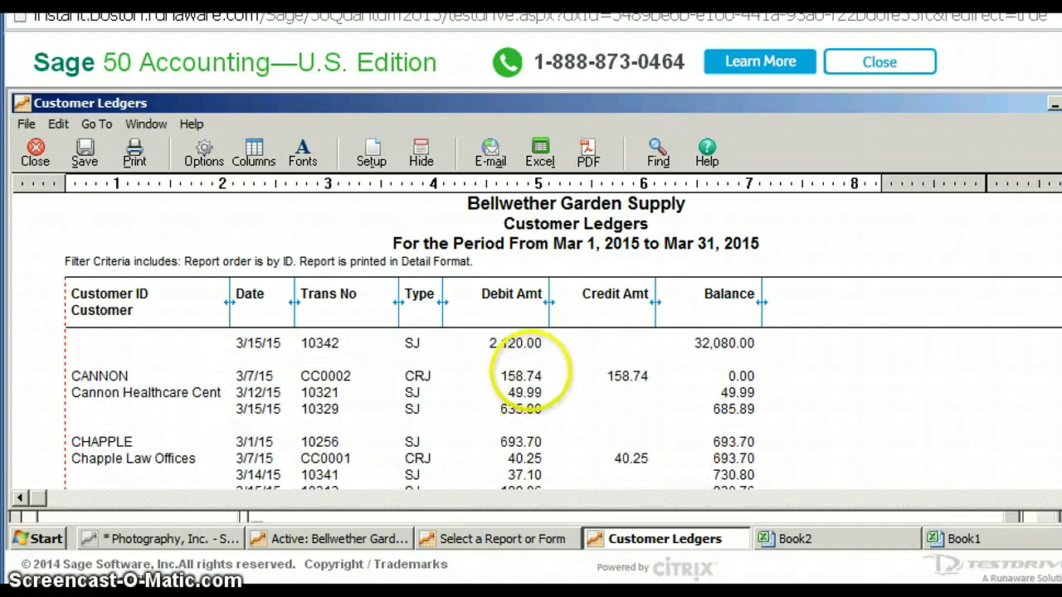
{"action": "scroll", "coordinate": [528, 365], "scroll_direction": "up", "scroll_amount": 2}
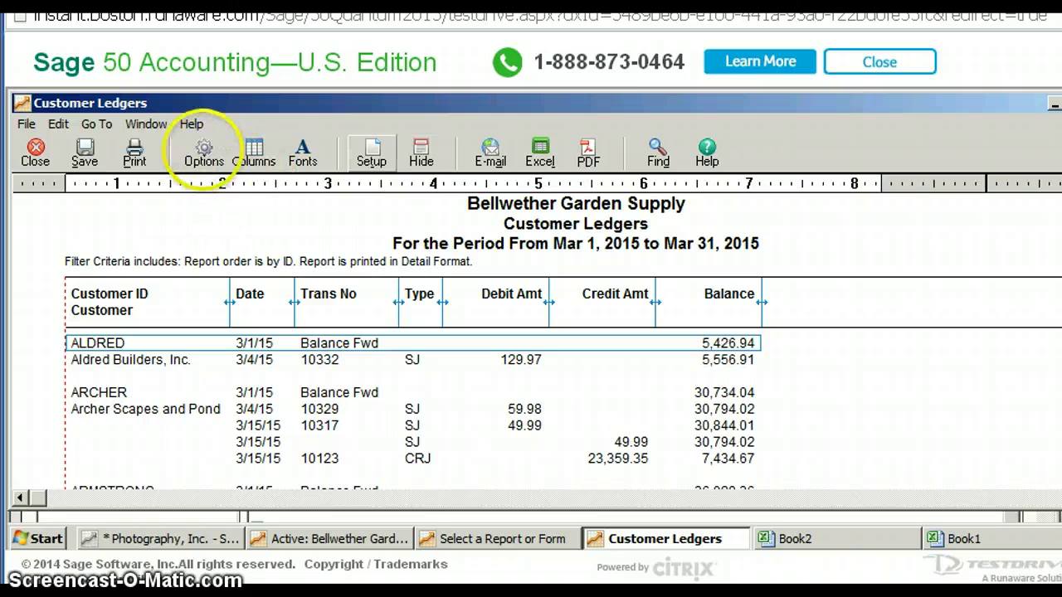
Set the Customer Ledgers' Customer Name filter to Range, and close the report options without applying them
{"action": "left_click", "coordinate": [204, 149]}
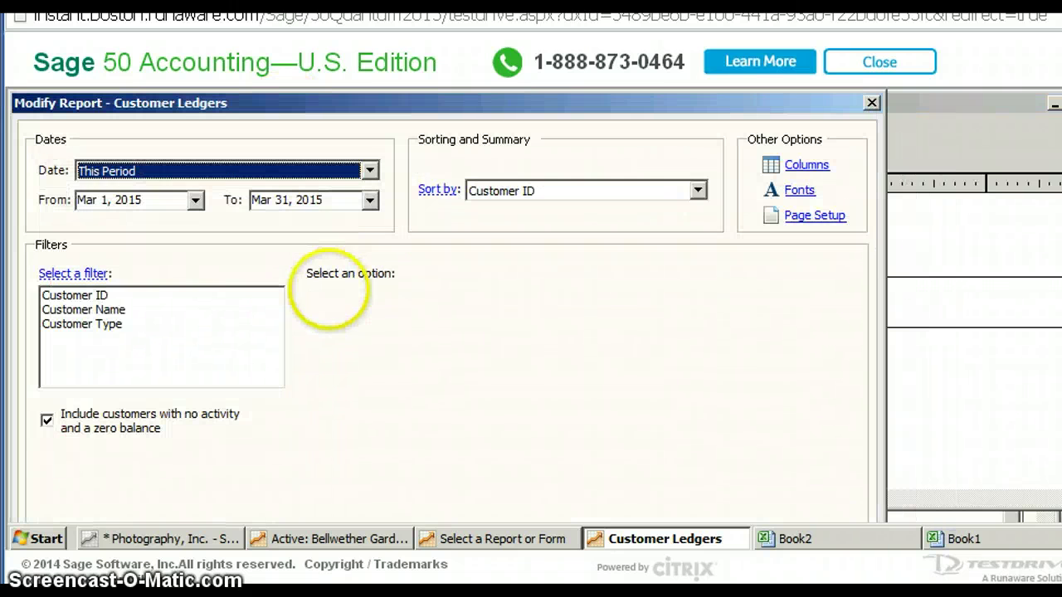
{"action": "left_click", "coordinate": [129, 309]}
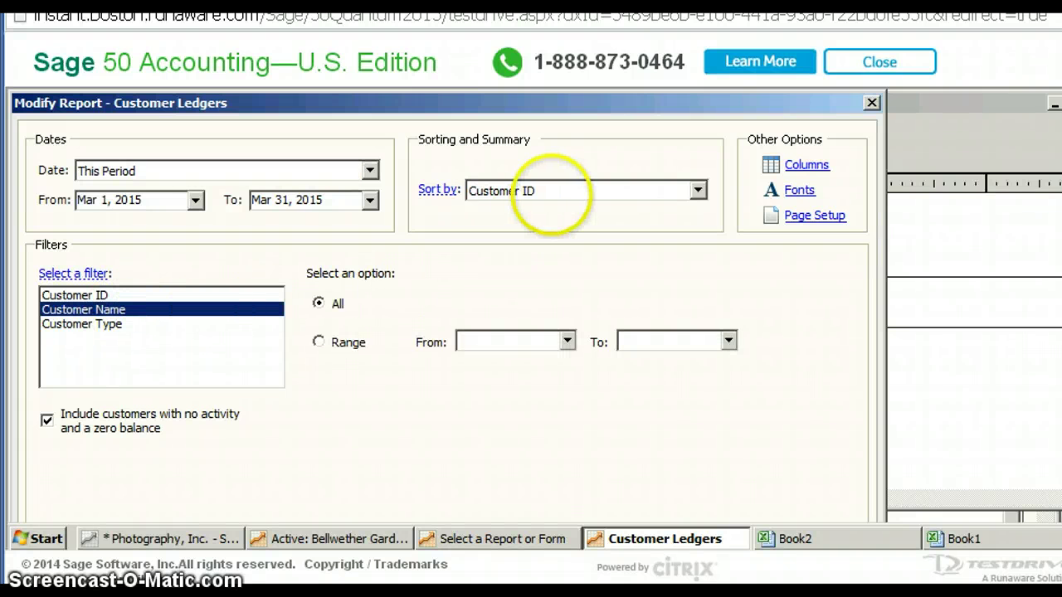
{"action": "left_click", "coordinate": [323, 342]}
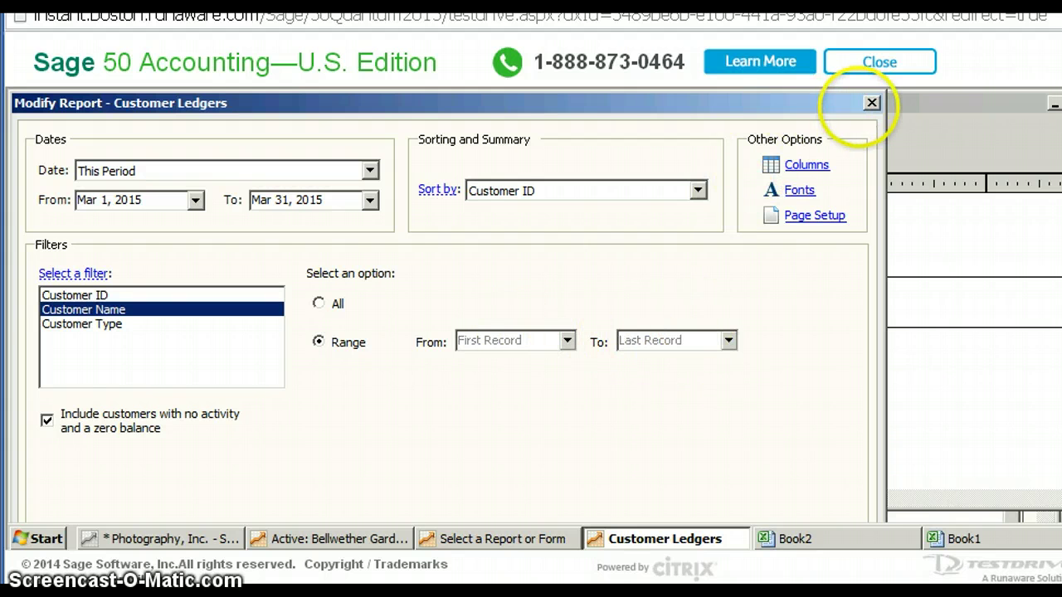
{"action": "left_click", "coordinate": [872, 103]}
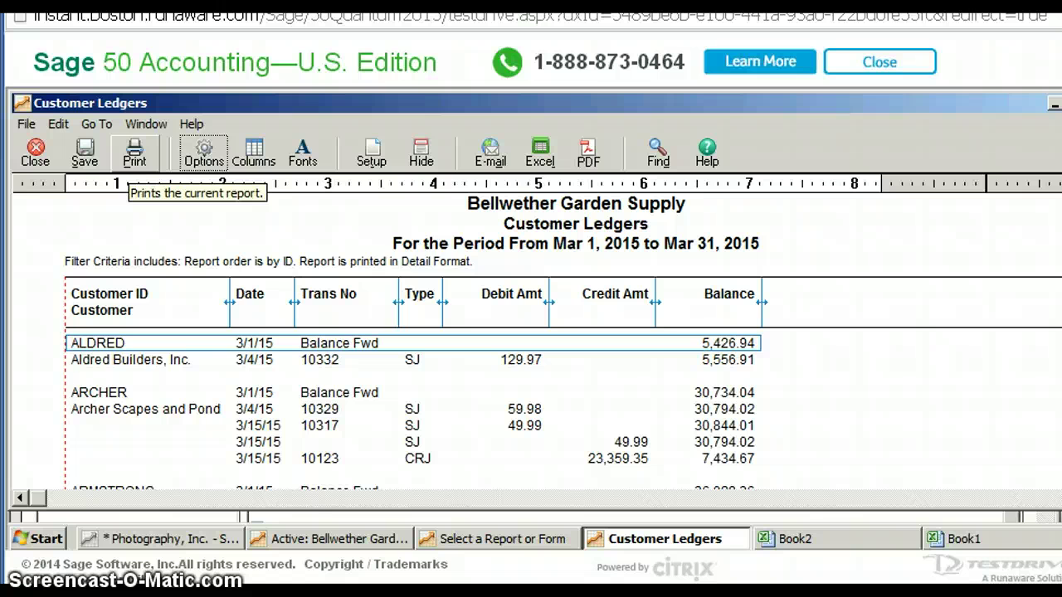
Open the print settings for the Customer Ledgers, choose Microsoft XPS Document Writer as printer, and cancel printing
{"action": "left_click", "coordinate": [133, 155]}
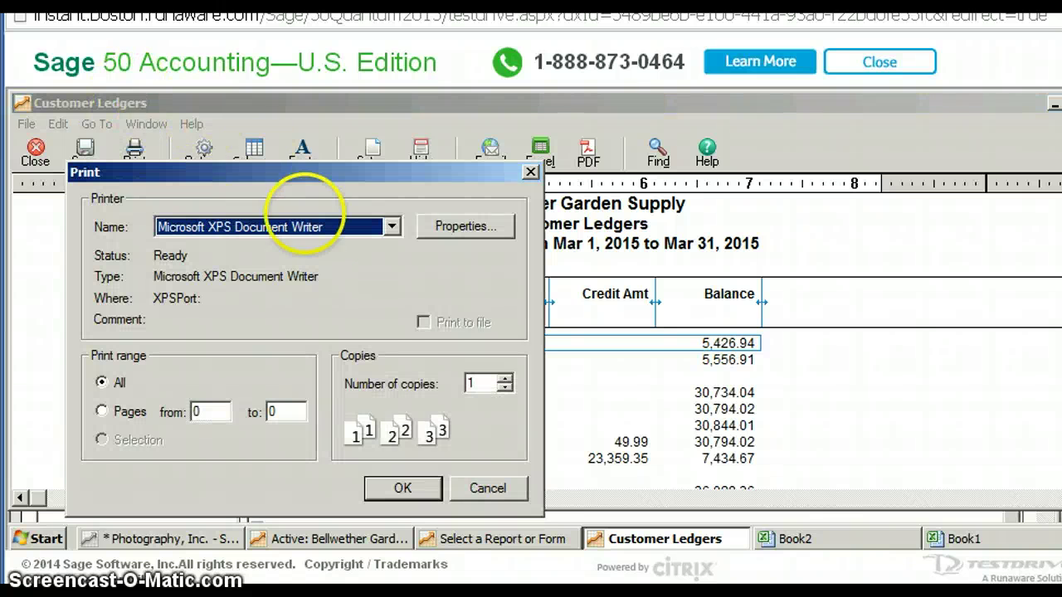
{"action": "left_click", "coordinate": [317, 219]}
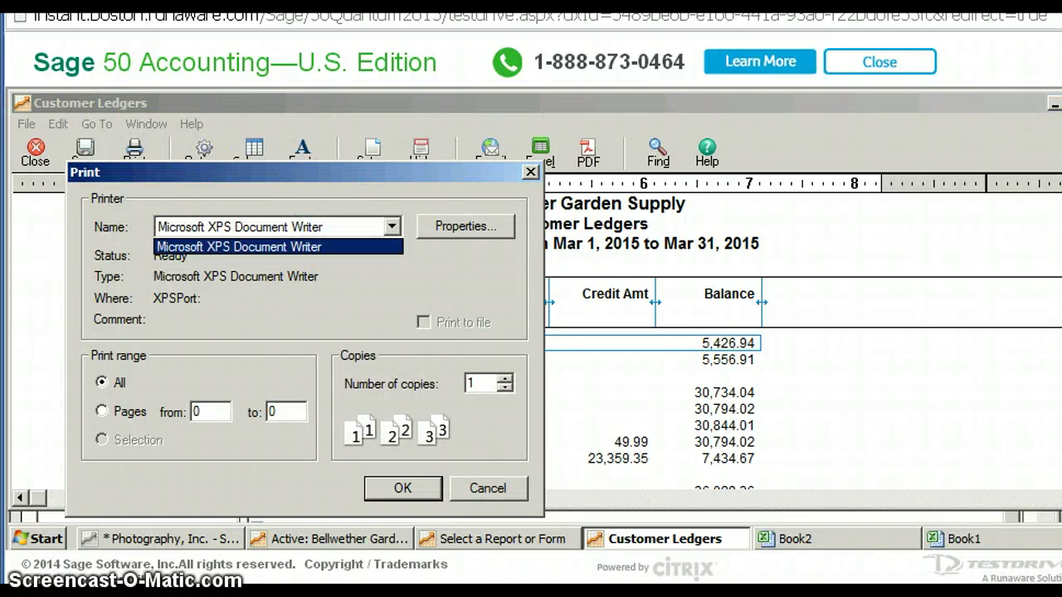
{"action": "left_click", "coordinate": [322, 234]}
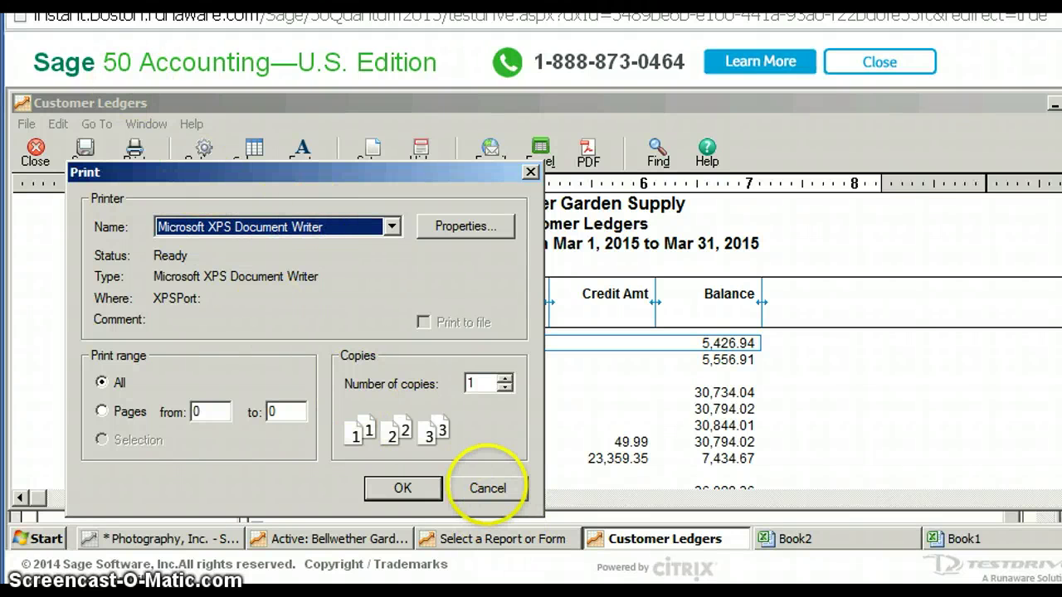
{"action": "left_click", "coordinate": [488, 488]}
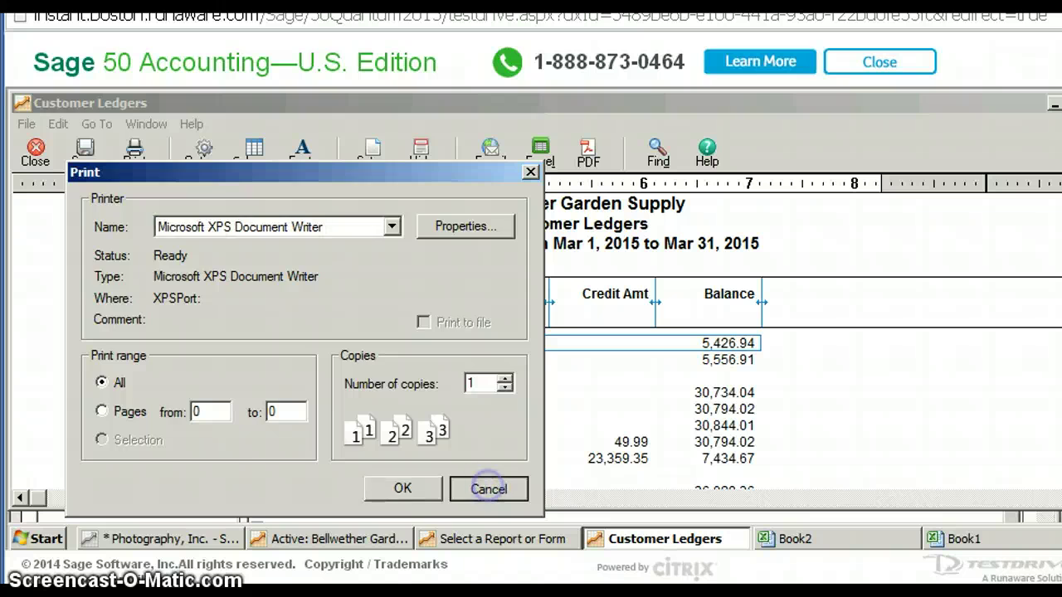
Close the Customer Ledgers report and return to the report selection window
{"action": "scroll", "coordinate": [360, 311], "scroll_direction": "down", "scroll_amount": 1}
{"action": "scroll", "coordinate": [747, 309], "scroll_direction": "down", "scroll_amount": 2}
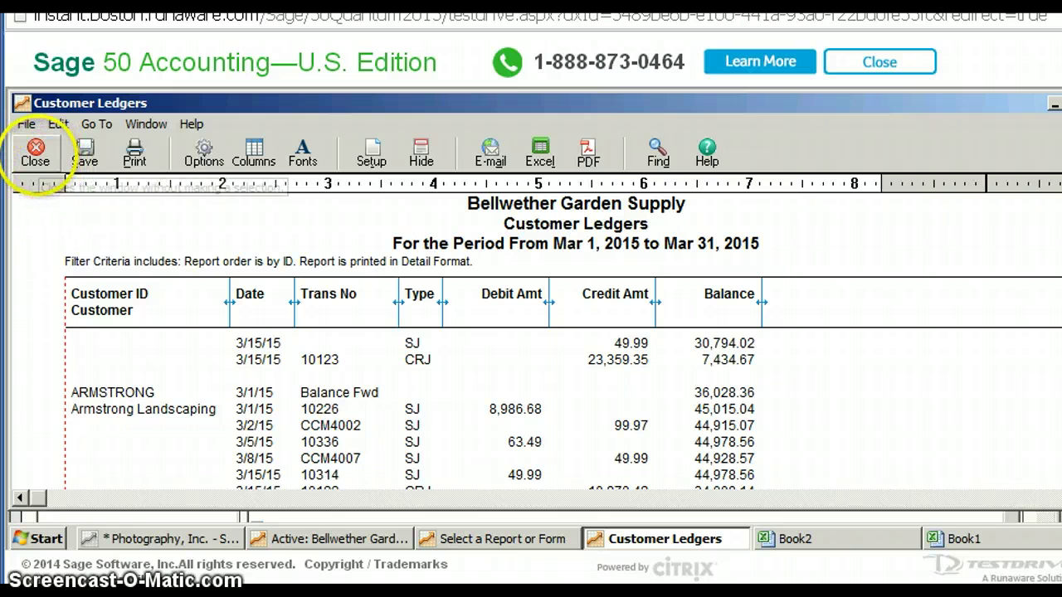
{"action": "left_click", "coordinate": [35, 152]}
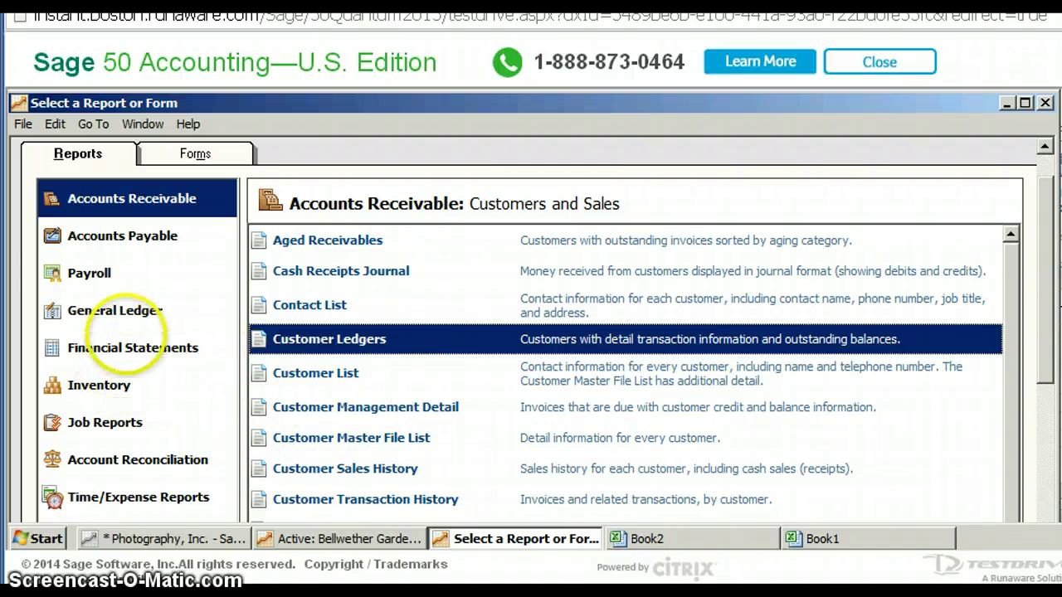
Display the Income Stmnt - Consolidated report from the Financial Statements with the time frame set to Current 3 Periods
{"action": "left_click", "coordinate": [122, 344]}
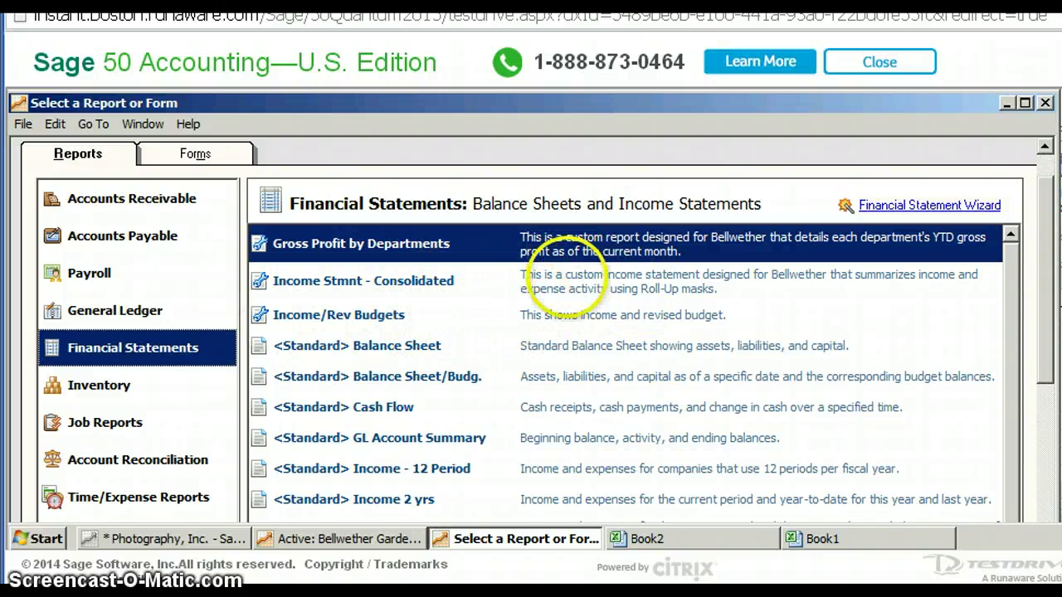
{"action": "left_click", "coordinate": [562, 279]}
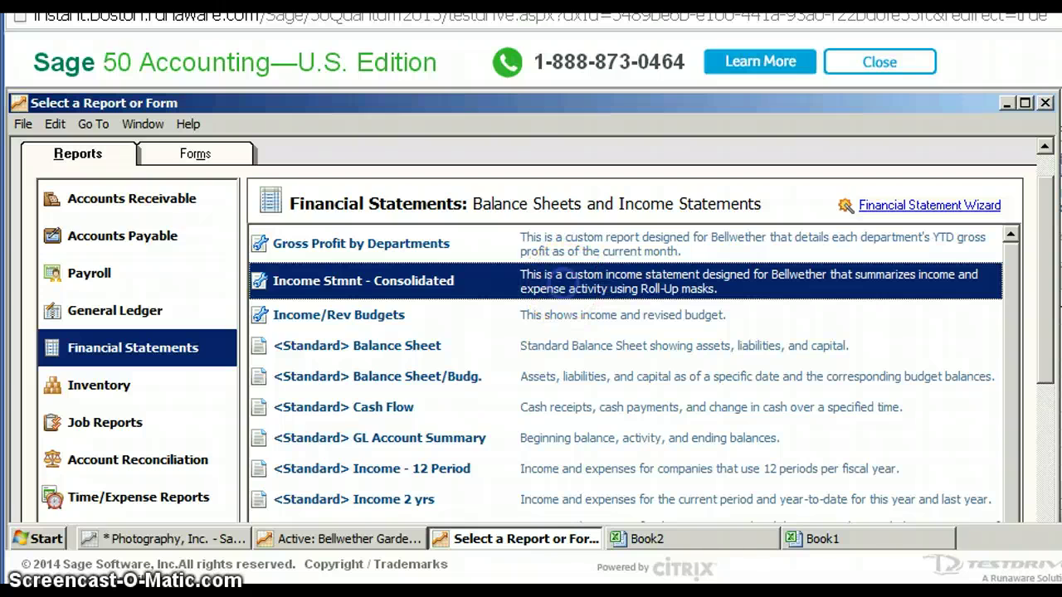
{"action": "double_click", "coordinate": [561, 280]}
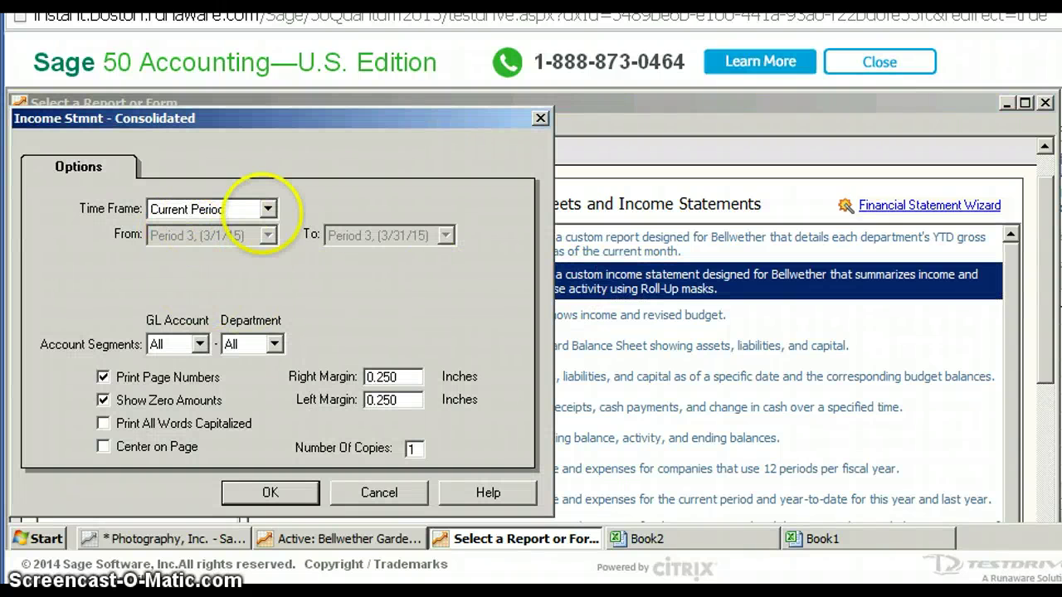
{"action": "left_click", "coordinate": [266, 209]}
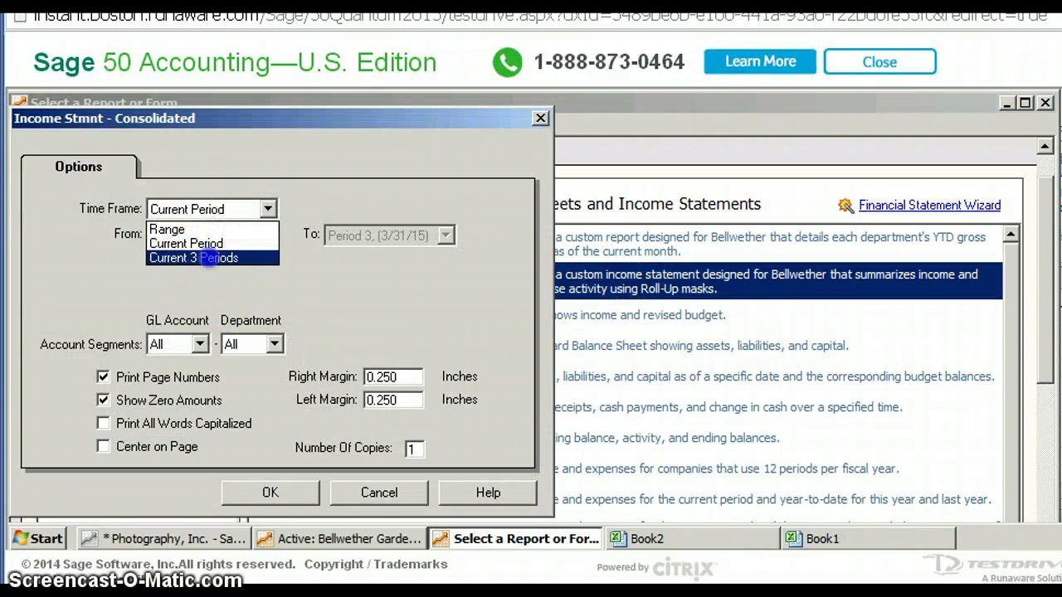
{"action": "left_click", "coordinate": [199, 258]}
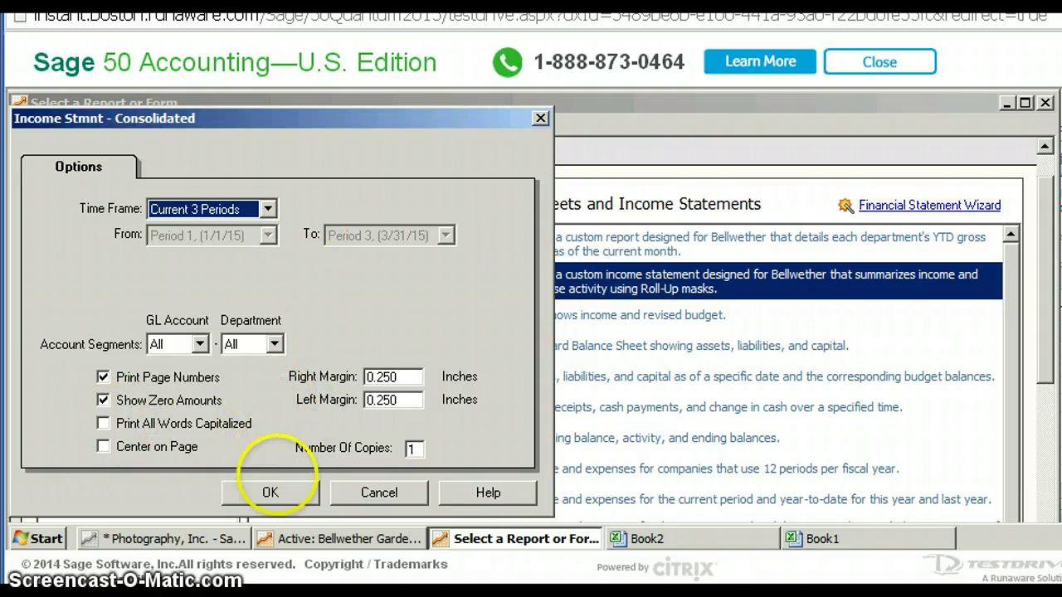
{"action": "left_click", "coordinate": [292, 489]}
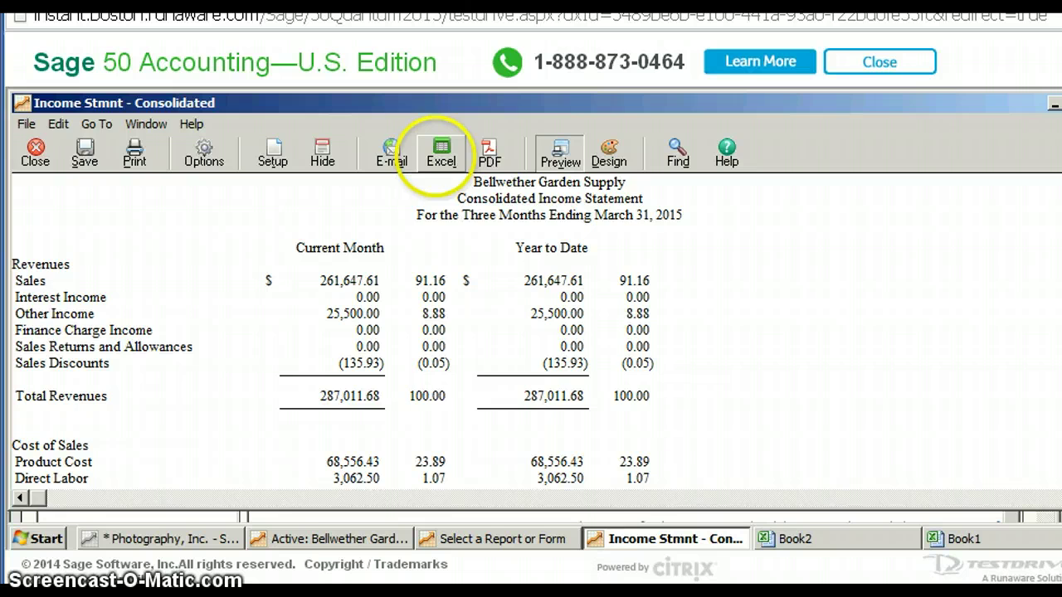
Export the consolidated income statement to a new Excel workbook, and close the report and the report selection window
{"action": "left_click", "coordinate": [440, 149]}
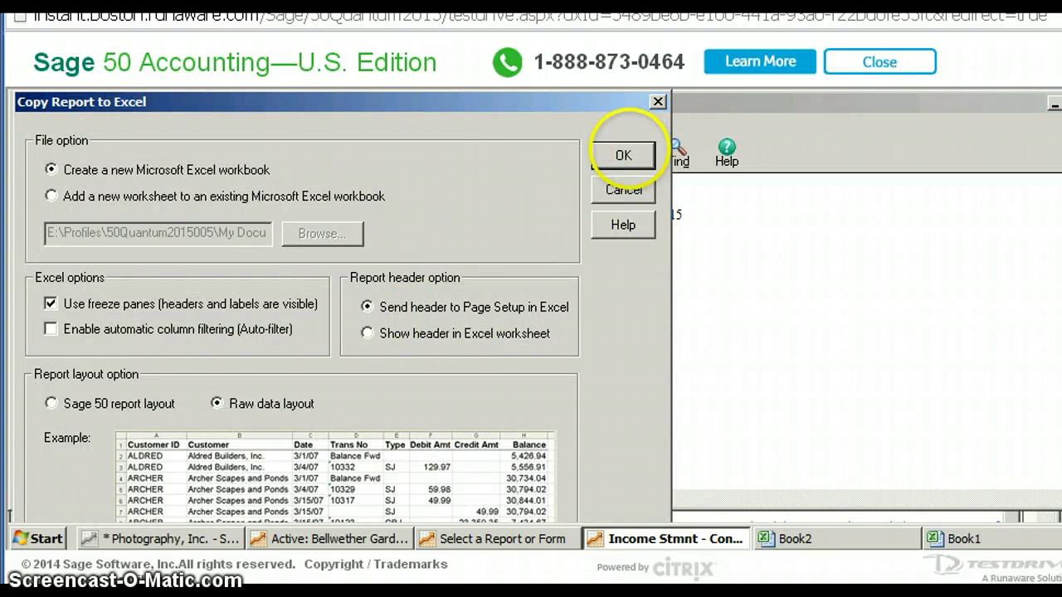
{"action": "left_click", "coordinate": [623, 156]}
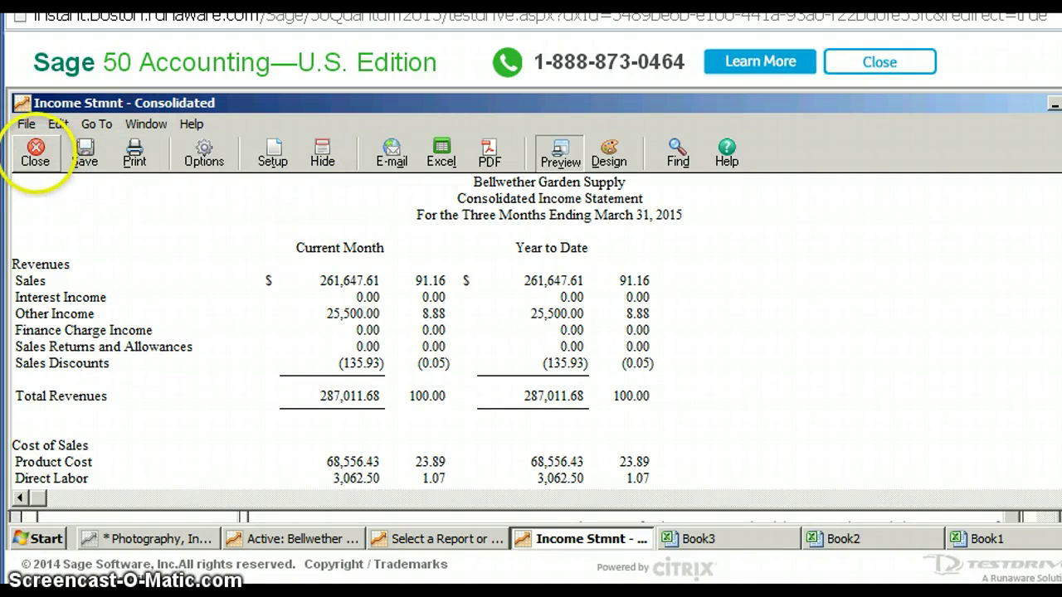
{"action": "left_click", "coordinate": [35, 149]}
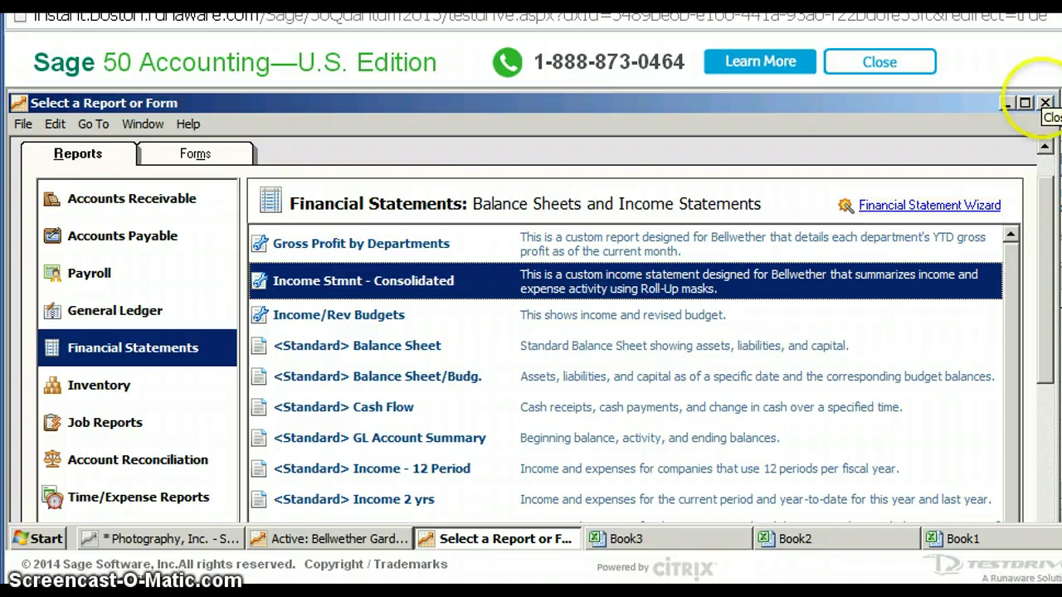
{"action": "left_click", "coordinate": [1045, 103]}
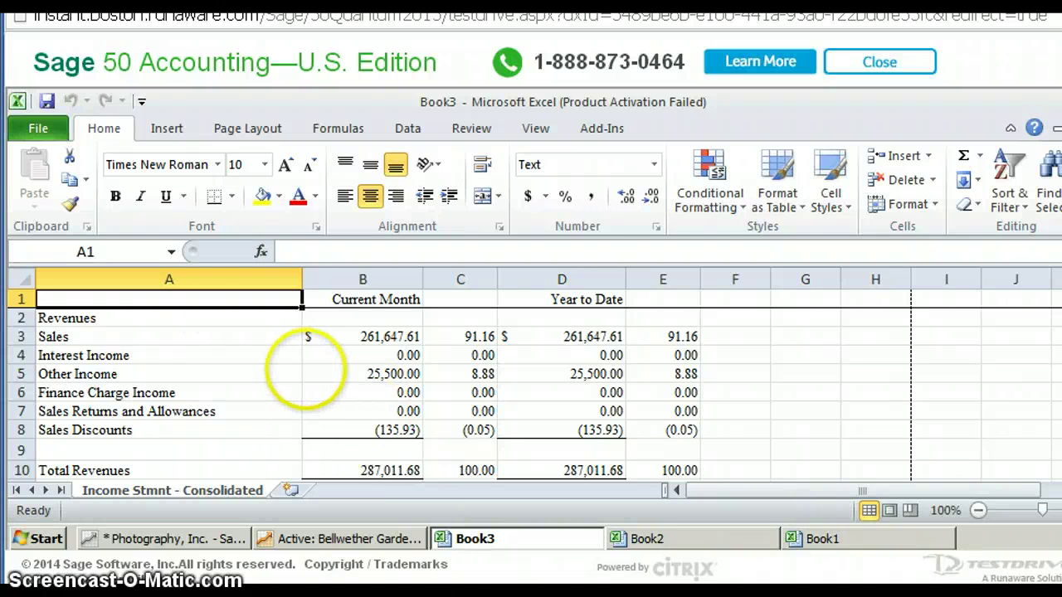
Examine the exported income statement's revenue and cost of sales rows in the Book3 Excel workbook
{"action": "scroll", "coordinate": [292, 395], "scroll_direction": "down", "scroll_amount": 1}
{"action": "scroll", "coordinate": [292, 394], "scroll_direction": "up", "scroll_amount": 1}
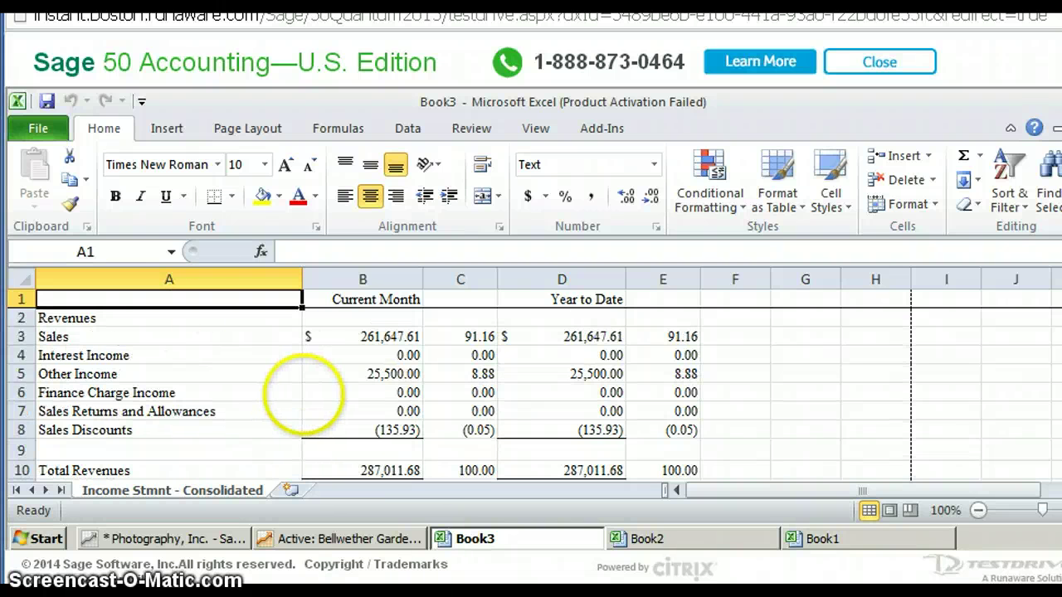
{"action": "scroll", "coordinate": [303, 397], "scroll_direction": "down", "scroll_amount": 4}
{"action": "scroll", "coordinate": [303, 396], "scroll_direction": "up", "scroll_amount": 3}
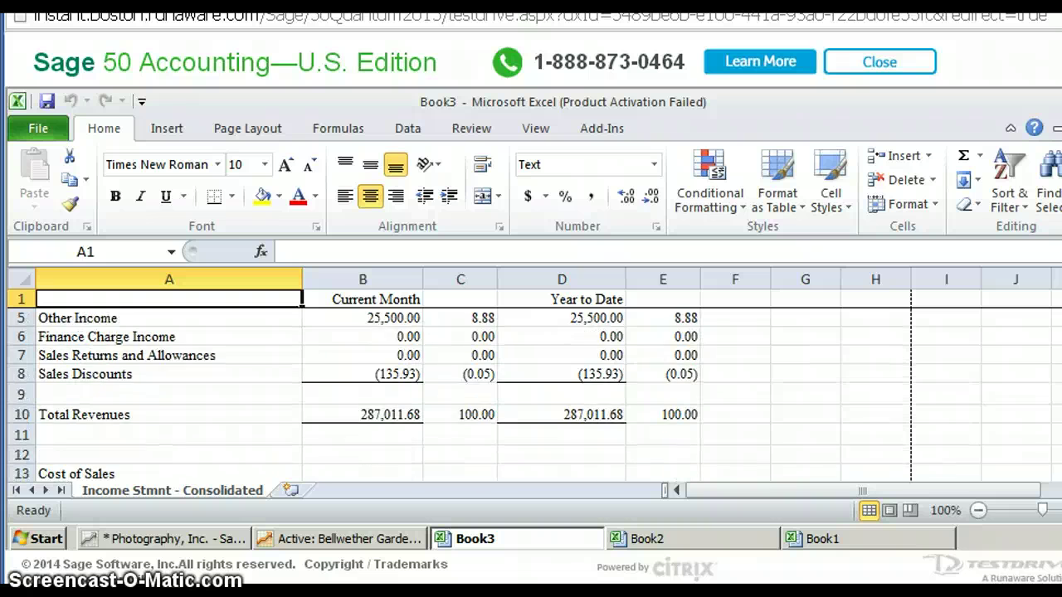
{"action": "scroll", "coordinate": [302, 397], "scroll_direction": "up", "scroll_amount": 1}
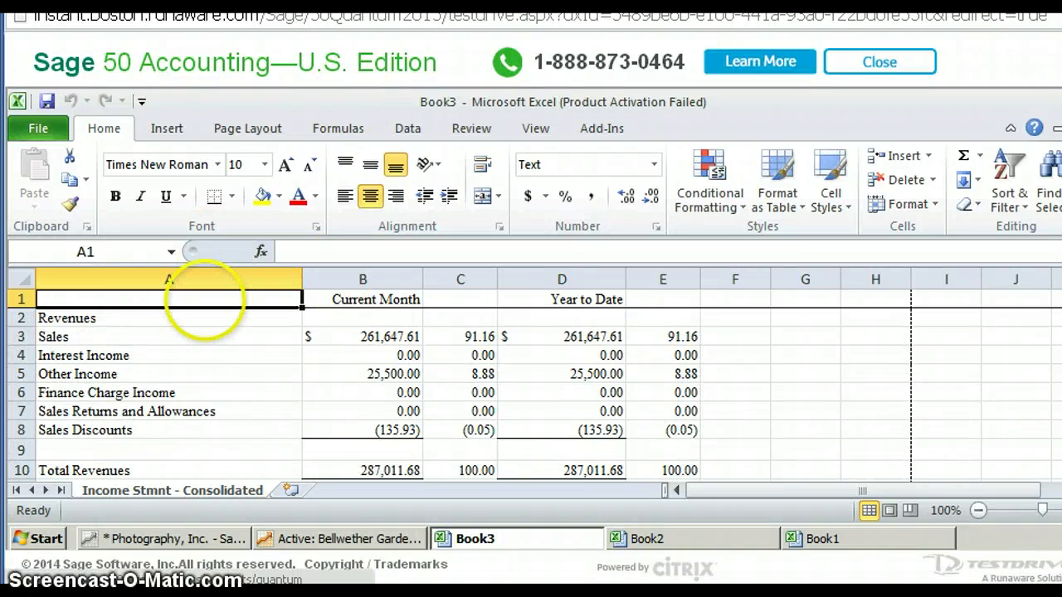
{"action": "scroll", "coordinate": [211, 373], "scroll_direction": "down", "scroll_amount": 1}
{"action": "scroll", "coordinate": [212, 374], "scroll_direction": "down", "scroll_amount": 1}
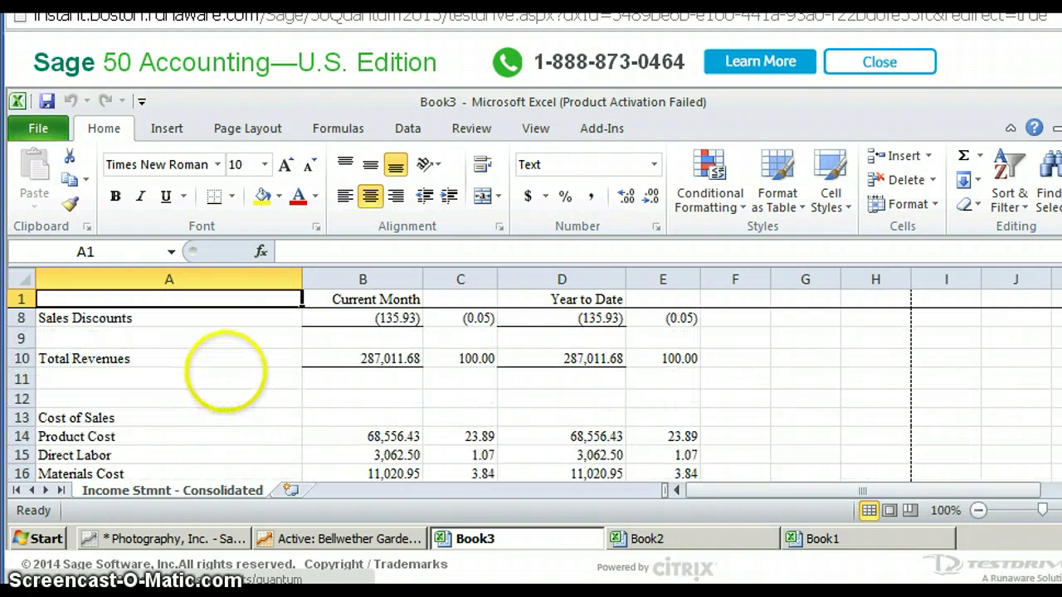
{"action": "scroll", "coordinate": [225, 374], "scroll_direction": "up", "scroll_amount": 2}
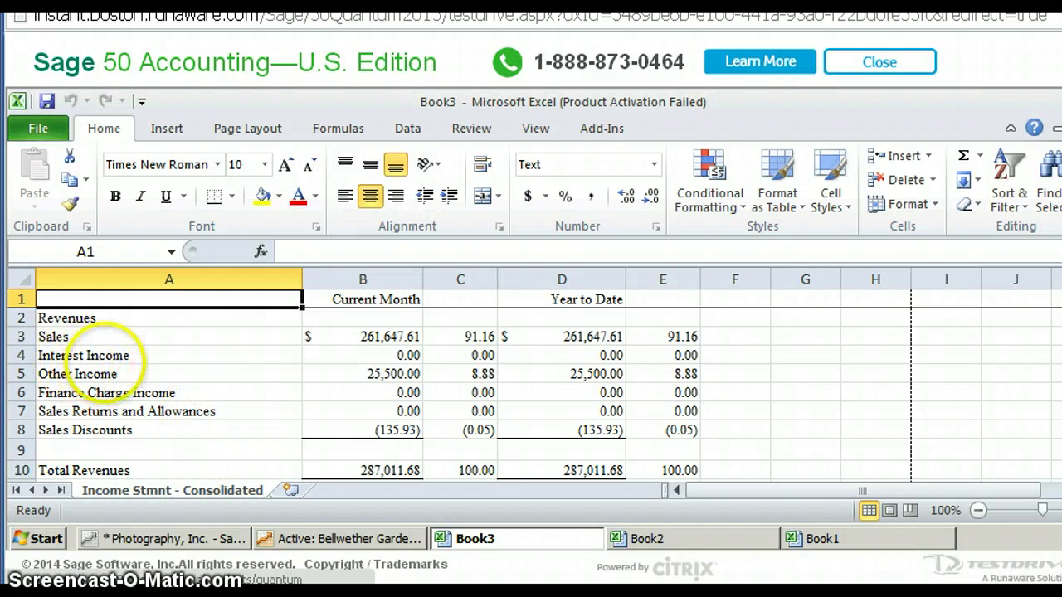
{"action": "left_click", "coordinate": [106, 355]}
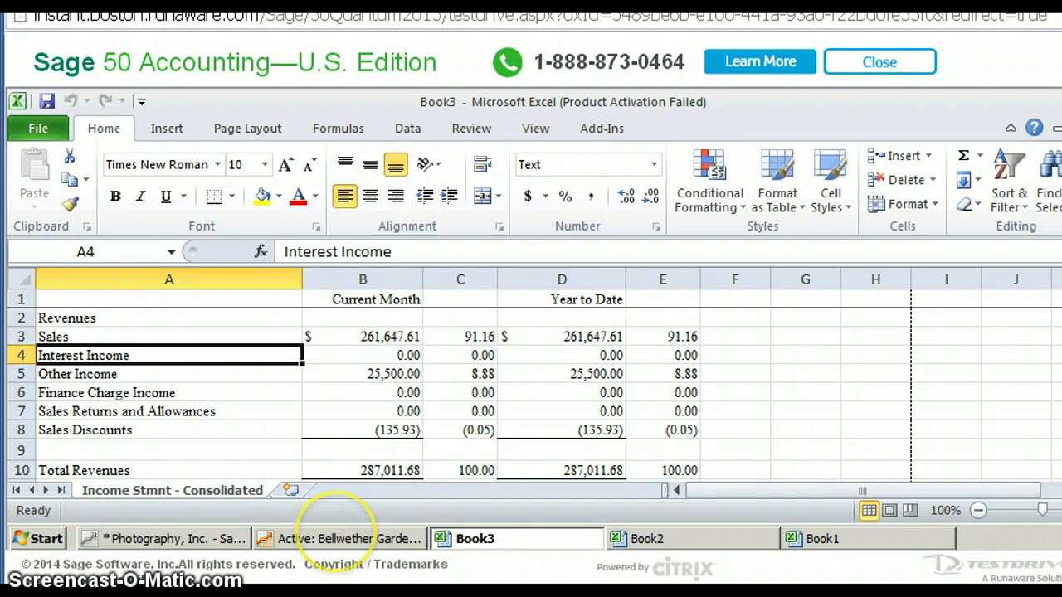
{"action": "mouse_move", "coordinate": [348, 539]}
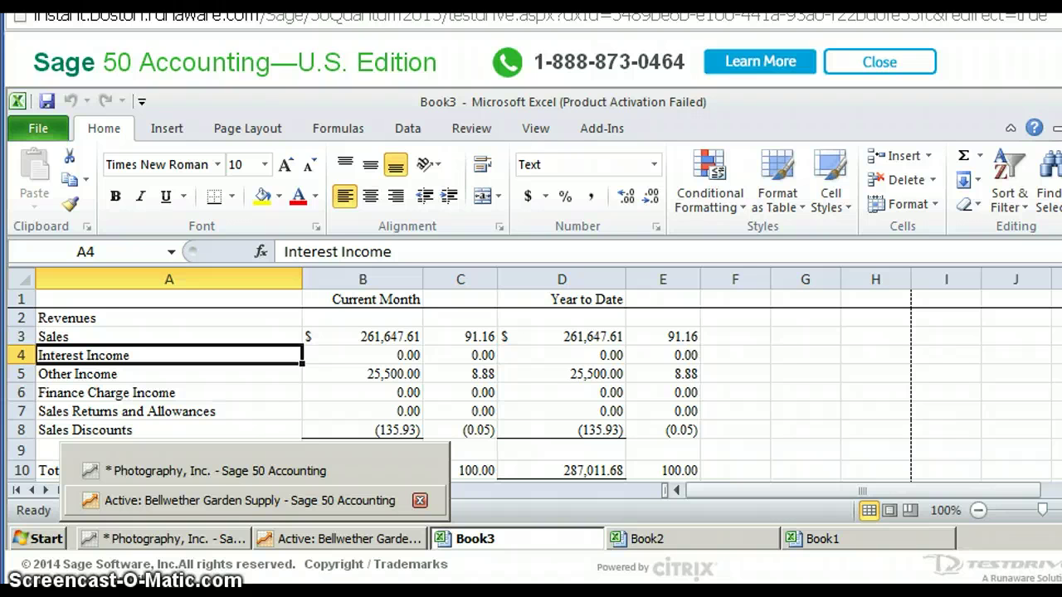